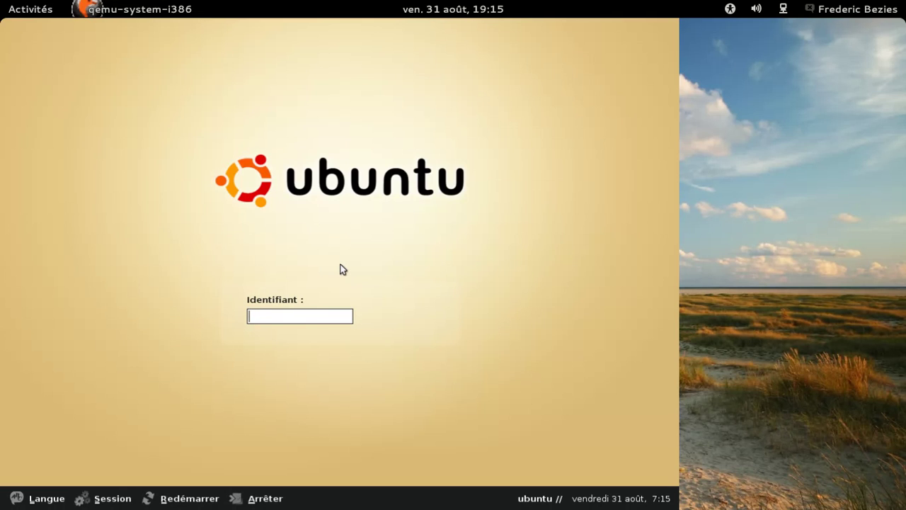
Log in at the GDM screen with the account's username and password.
text(fred)
key(Return)
text(•••••••)
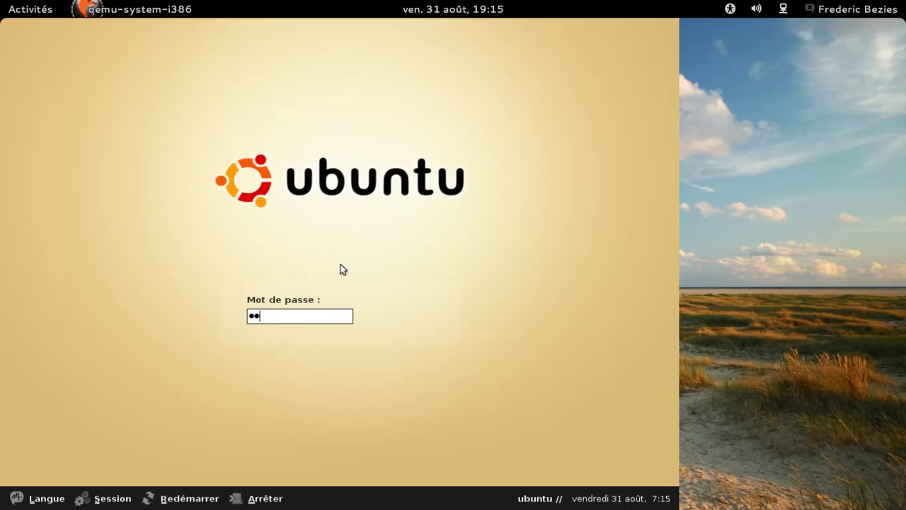
key(Return)
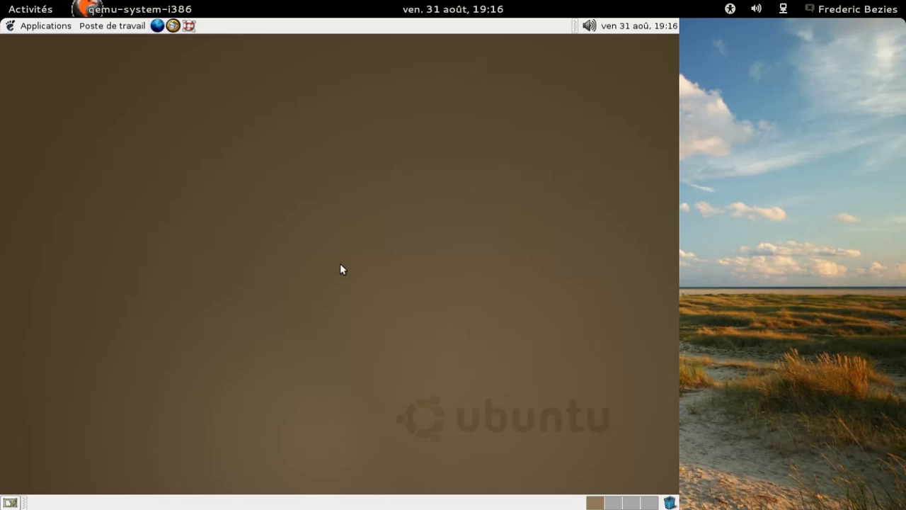
Launch Mozilla Firefox and confirm its version is 1.0.8 in the About box.
click(156, 27)
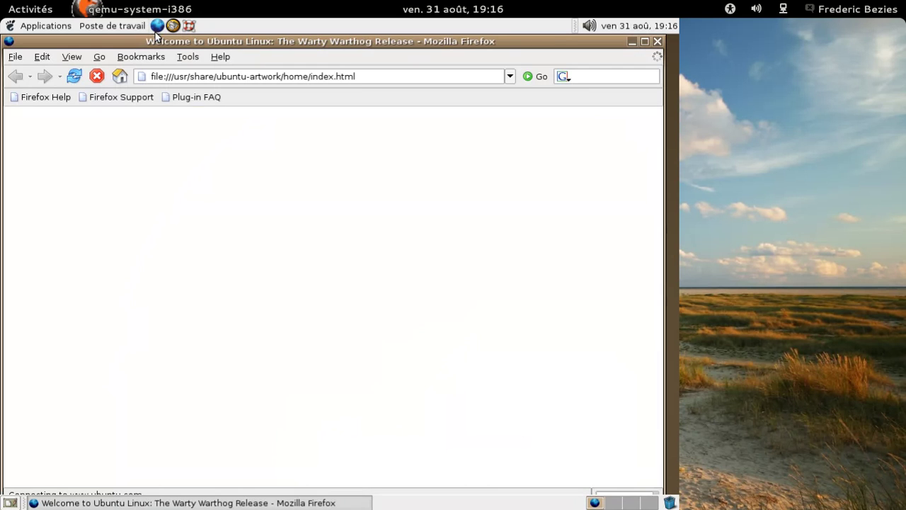
click(220, 59)
click(228, 96)
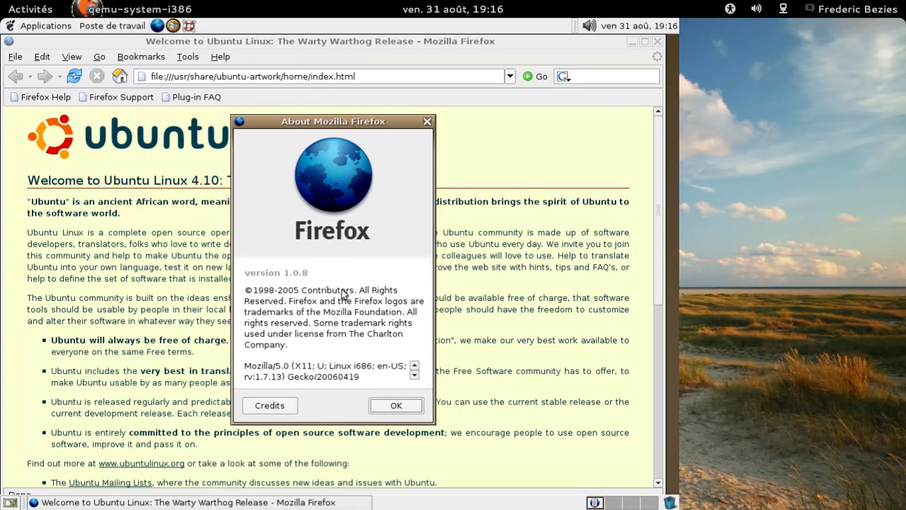
click(394, 405)
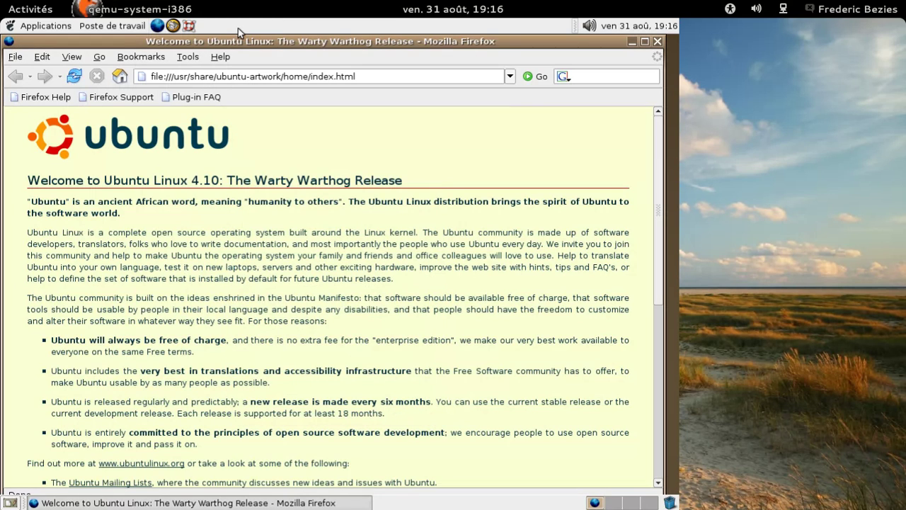
click(15, 58)
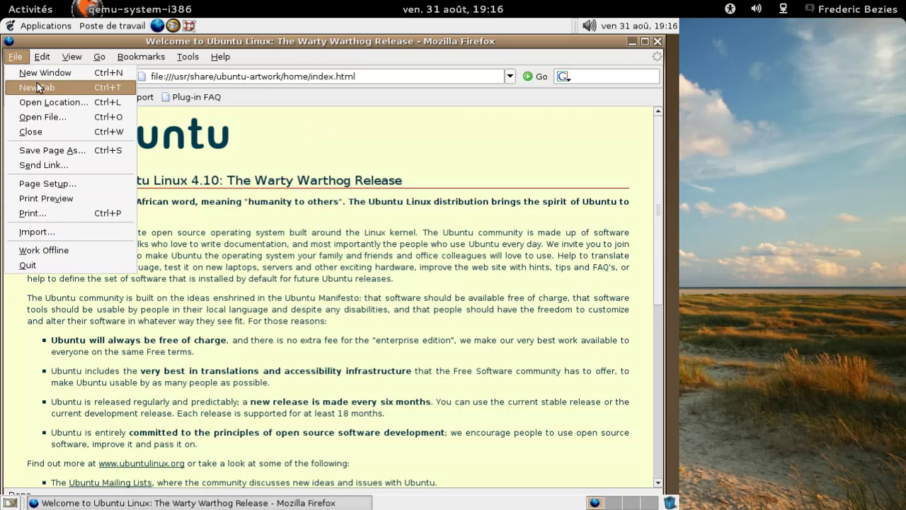
Open a new Firefox tab and load html5tests.com.
click(39, 87)
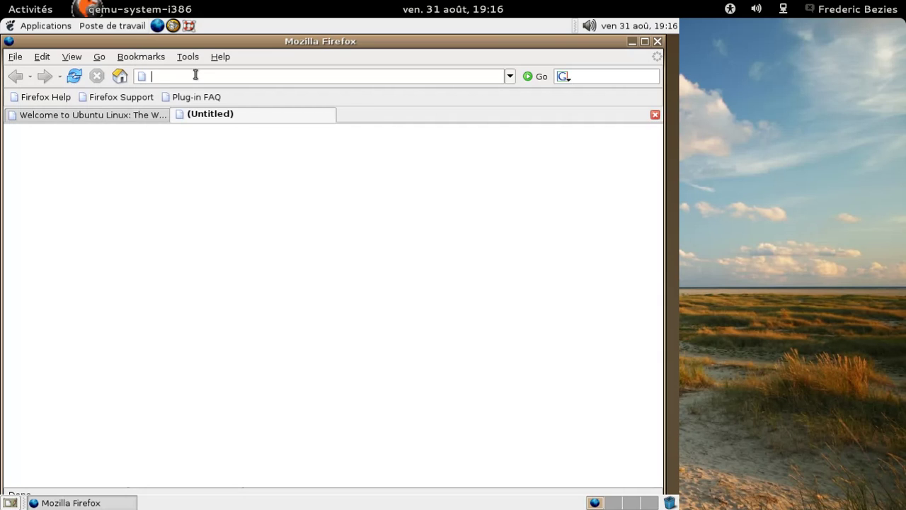
text(html5tests.com)
key(Return)
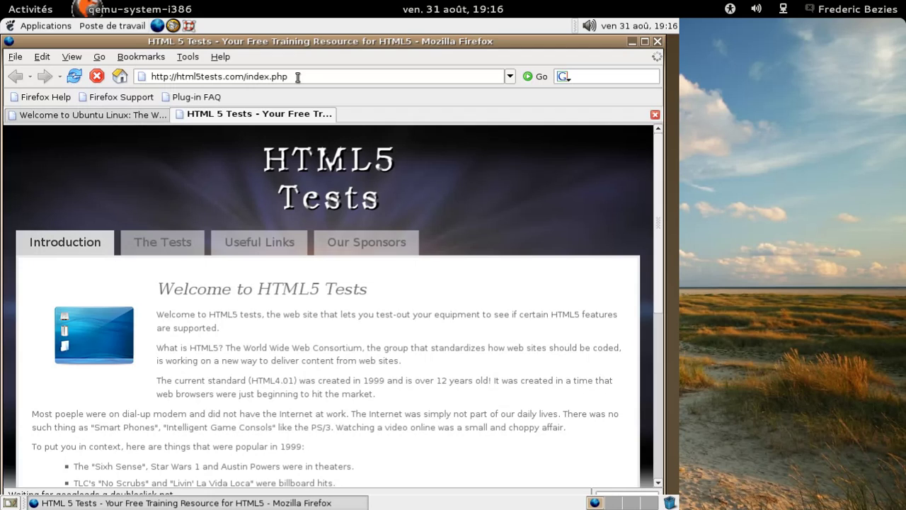
Correct the address to html5test.com and load The HTML5 test page.
click(320, 76)
key(BackSpace)
key(BackSpace)
key(BackSpace)
key(BackSpace)
key(BackSpace)
key(BackSpace)
key(BackSpace)
key(BackSpace)
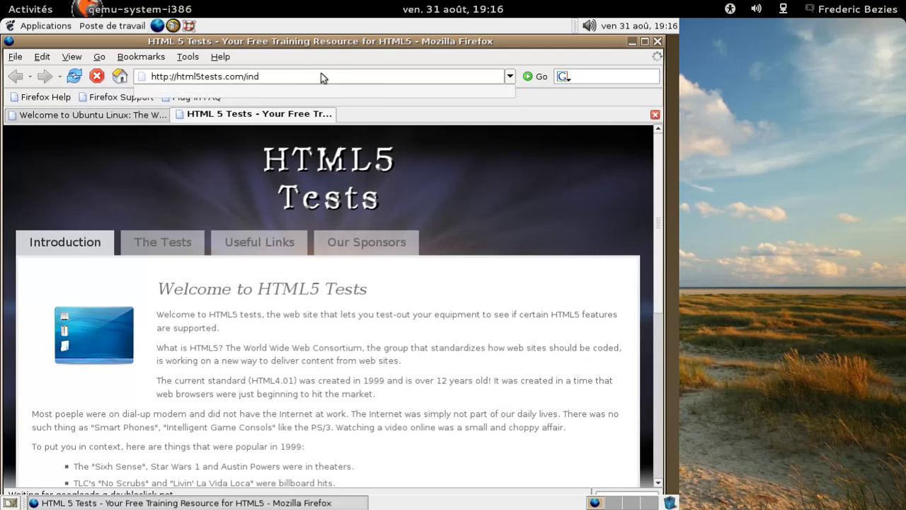
key(BackSpace)
key(Return)
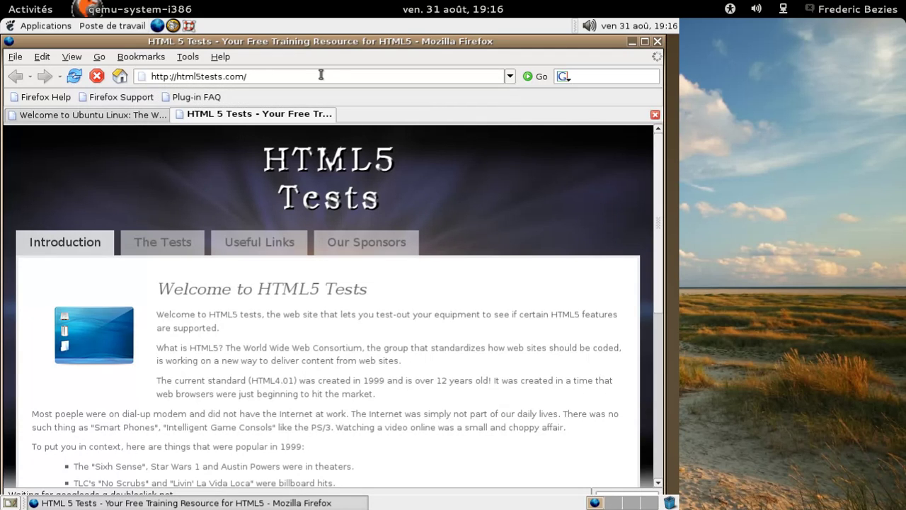
key(Left)
key(Left)
key(Left)
key(Left)
key(Left)
key(BackSpace)
key(Return)
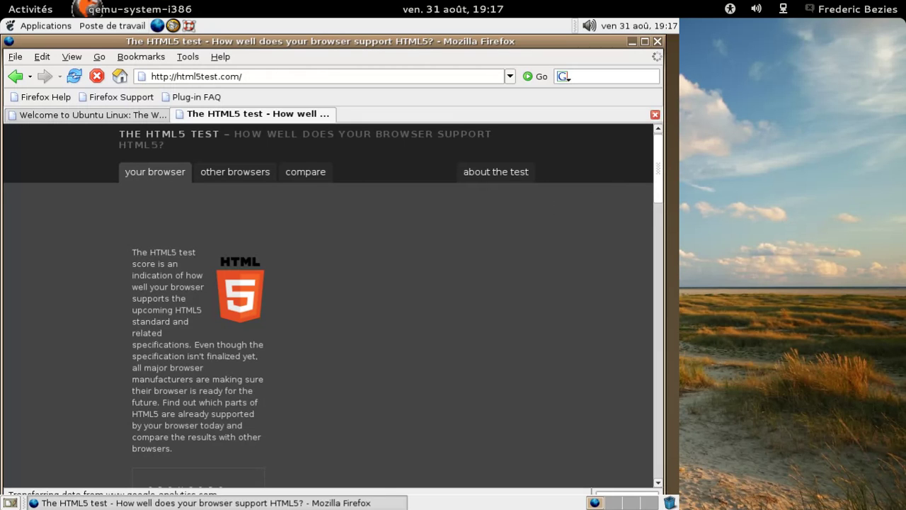
Scroll down through the HTML5 test page and back up to the top.
drag(664, 154, 664, 432)
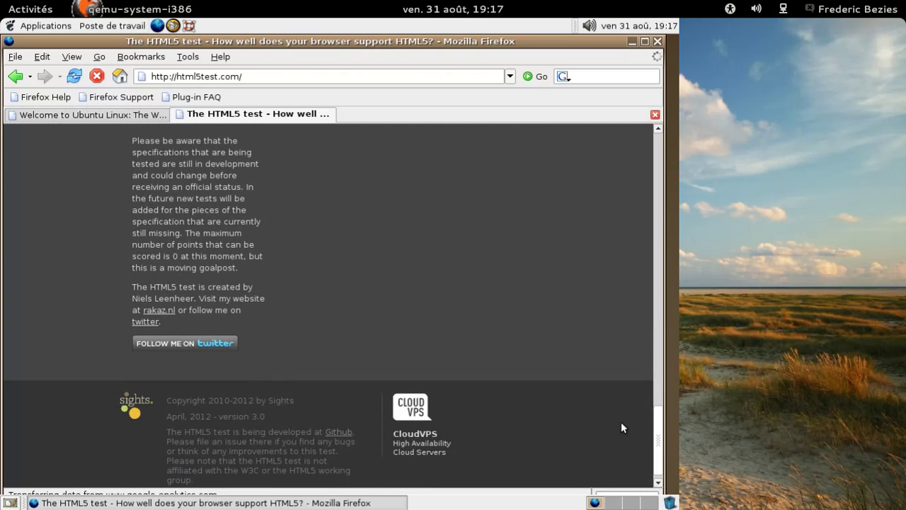
scroll(620, 427, up, 15)
scroll(625, 132, up, 10)
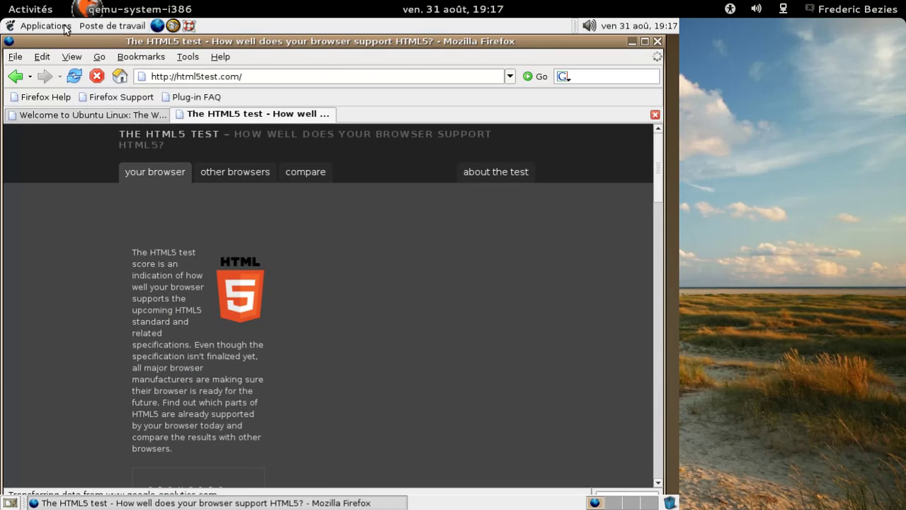
Browse the Applications and Poste de travail menus, ending on the Bureautique office programs.
click(40, 27)
mouse_move(41, 50)
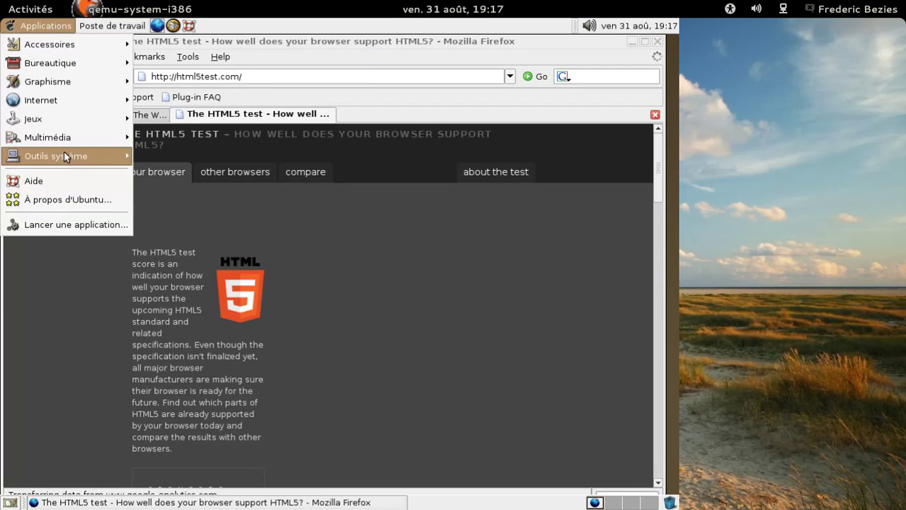
mouse_move(130, 27)
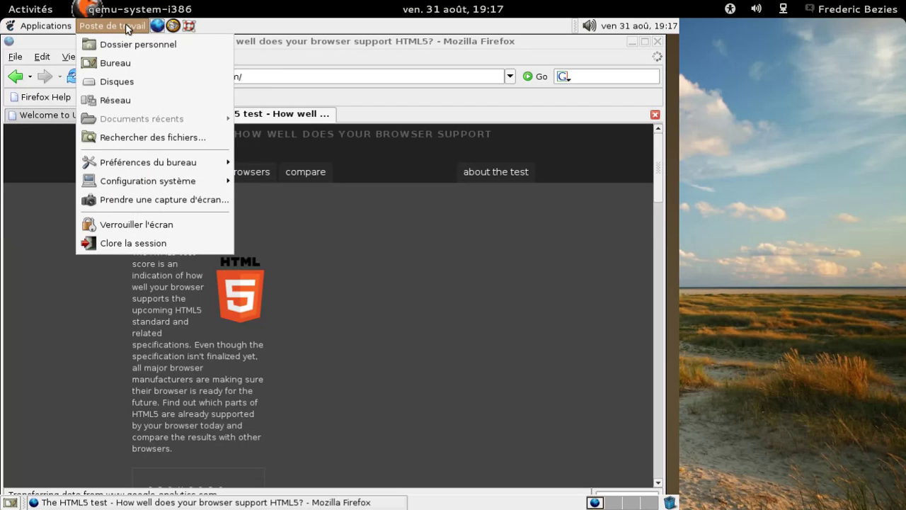
mouse_move(131, 162)
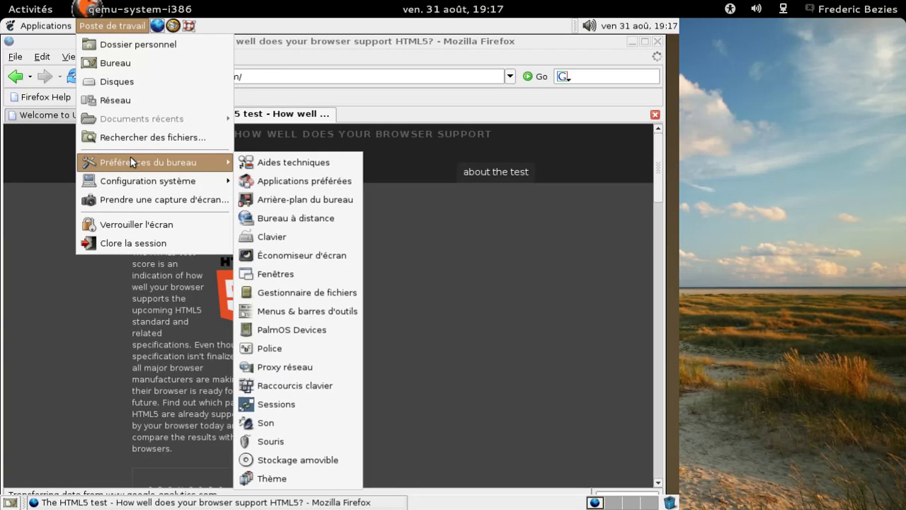
mouse_move(130, 185)
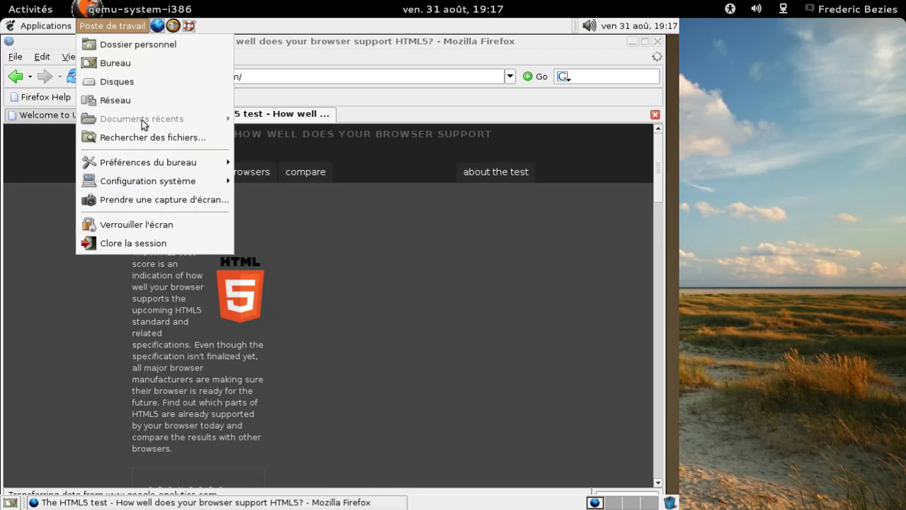
mouse_move(45, 25)
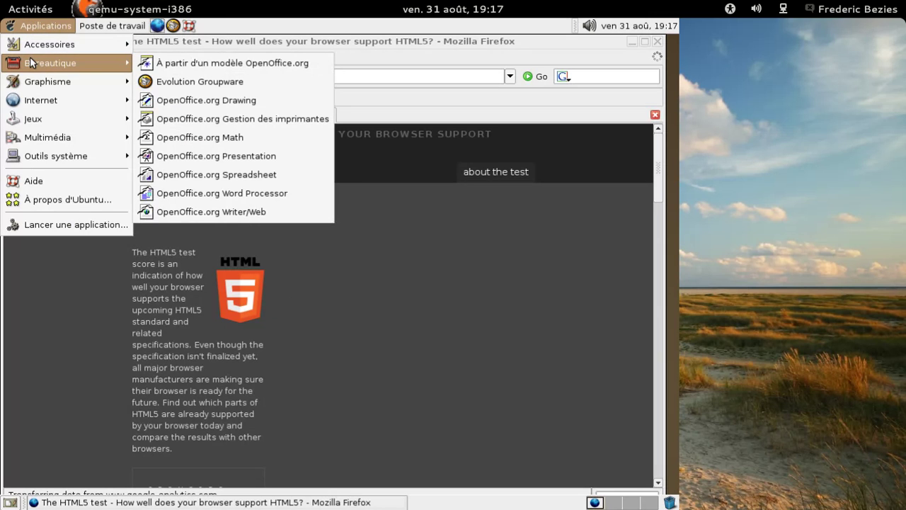
Launch OpenOffice.org Word Processor and close the Firefox tab and window.
click(198, 201)
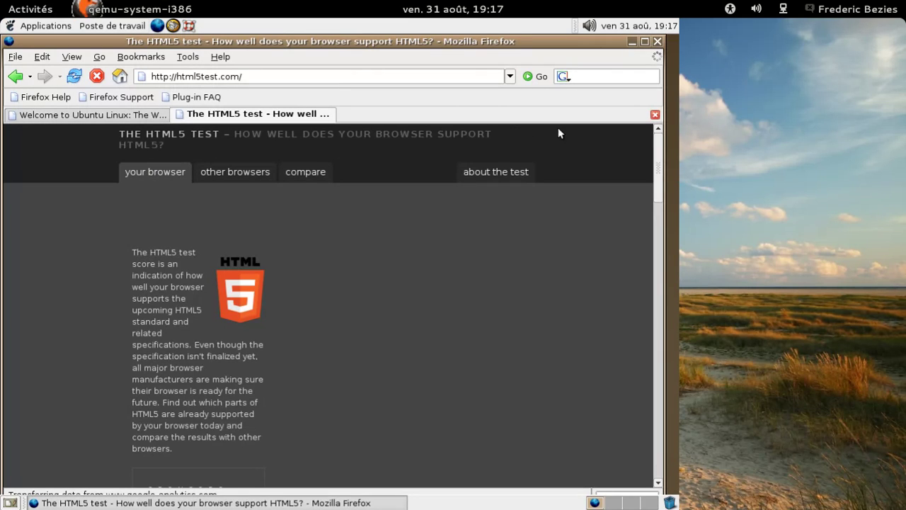
click(655, 115)
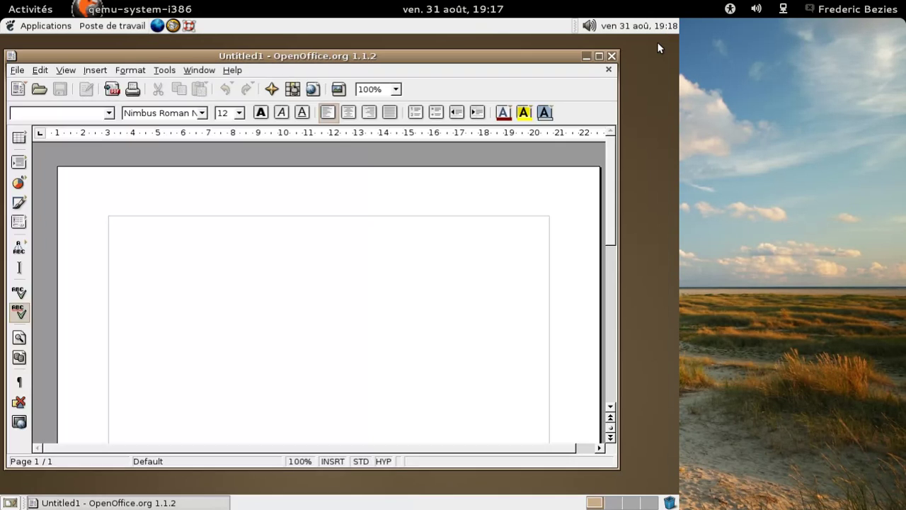
click(657, 42)
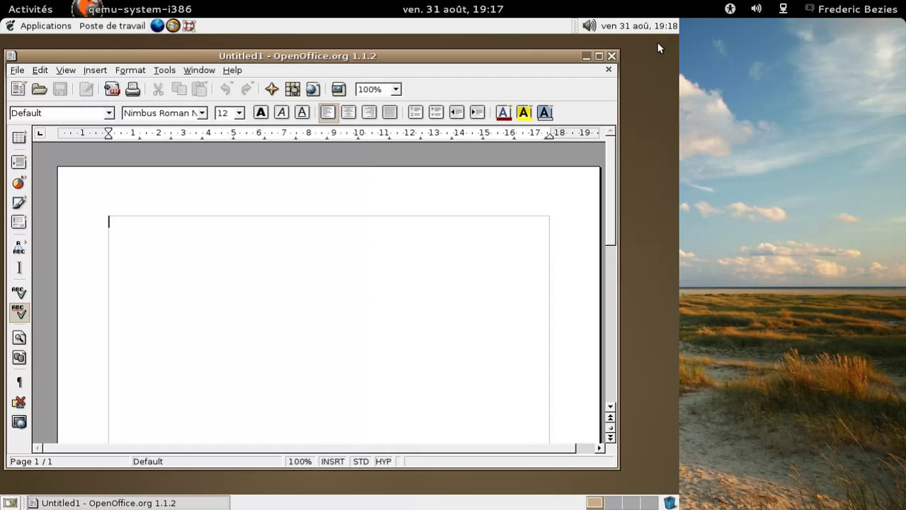
Check that OpenOffice.org Writer is version 1.1.2 in its About box.
click(233, 71)
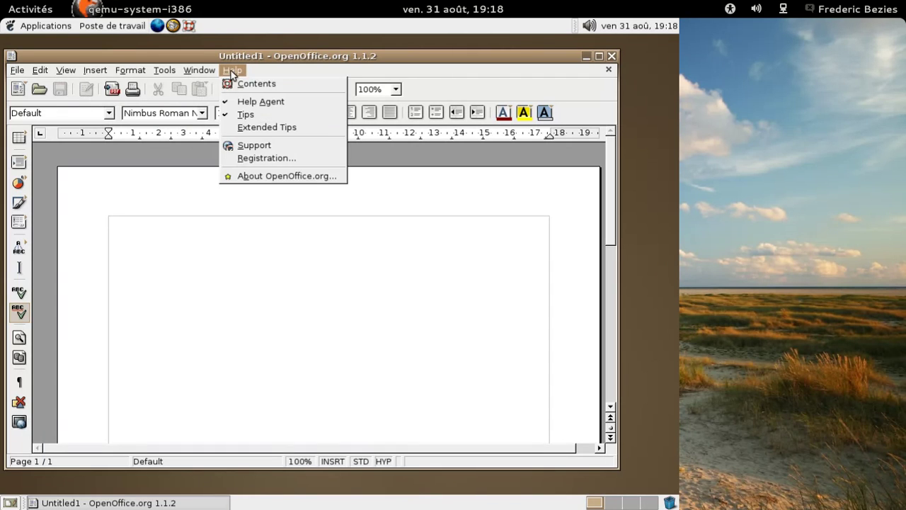
click(269, 177)
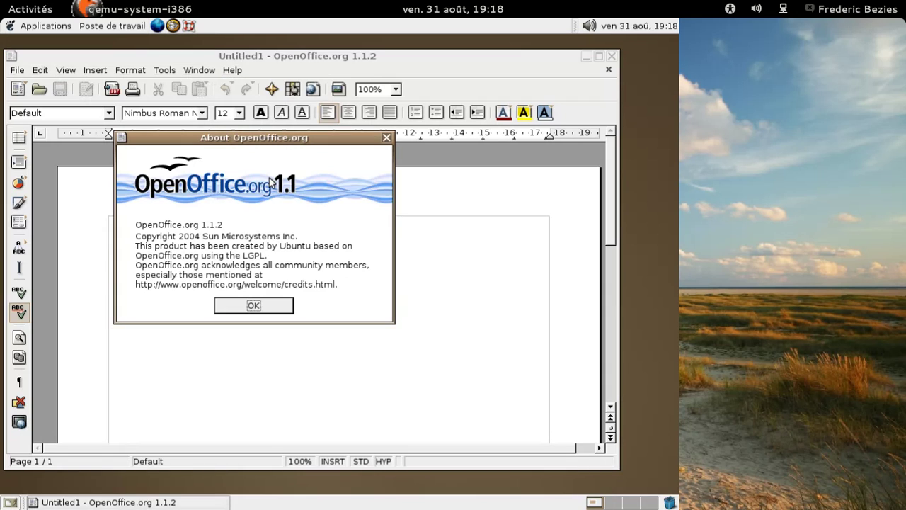
click(269, 306)
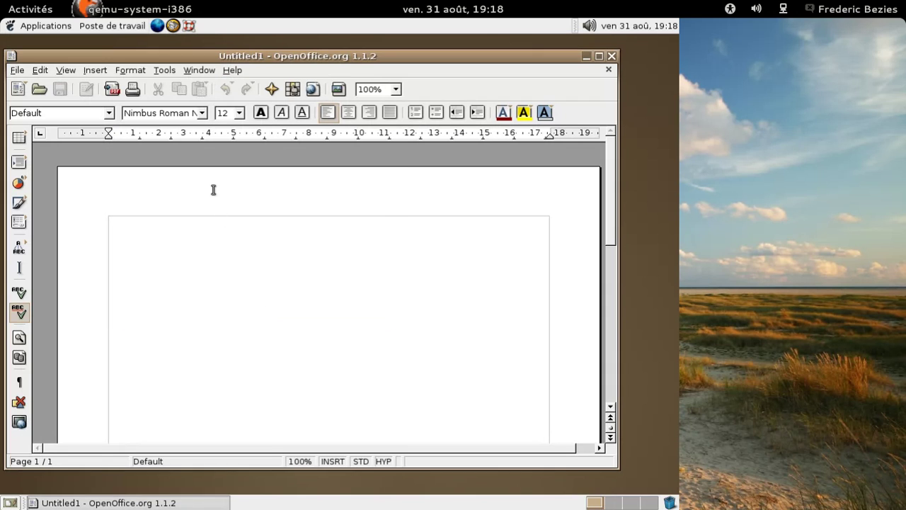
click(111, 25)
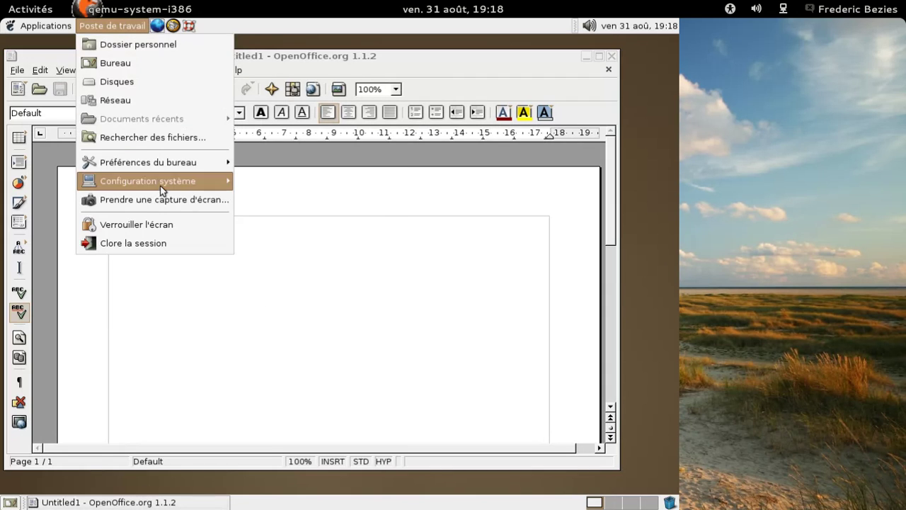
Start Synaptic Package Manager with the admin password and dismiss its quick introduction.
mouse_move(164, 167)
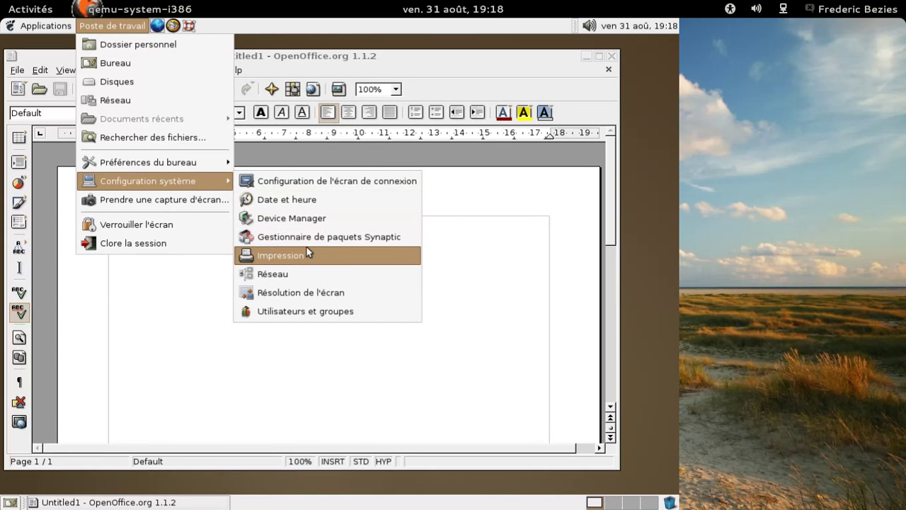
click(306, 243)
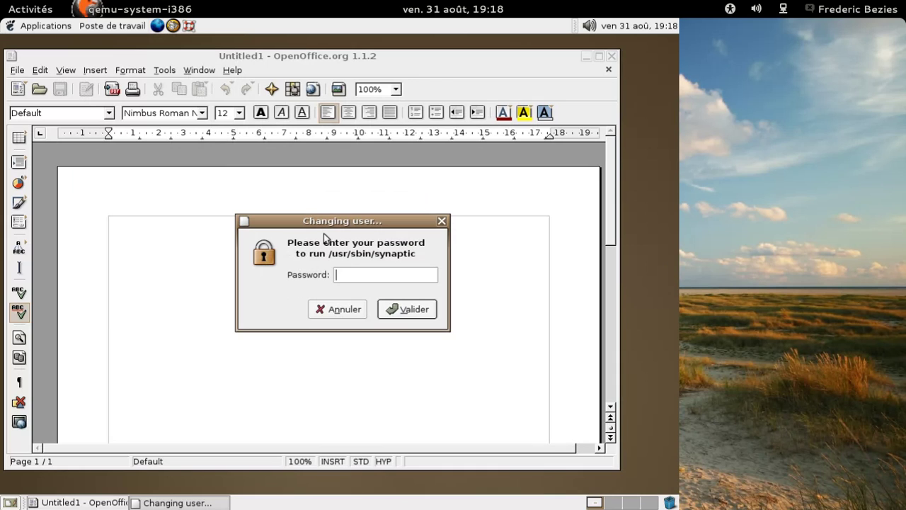
text(********)
key(Return)
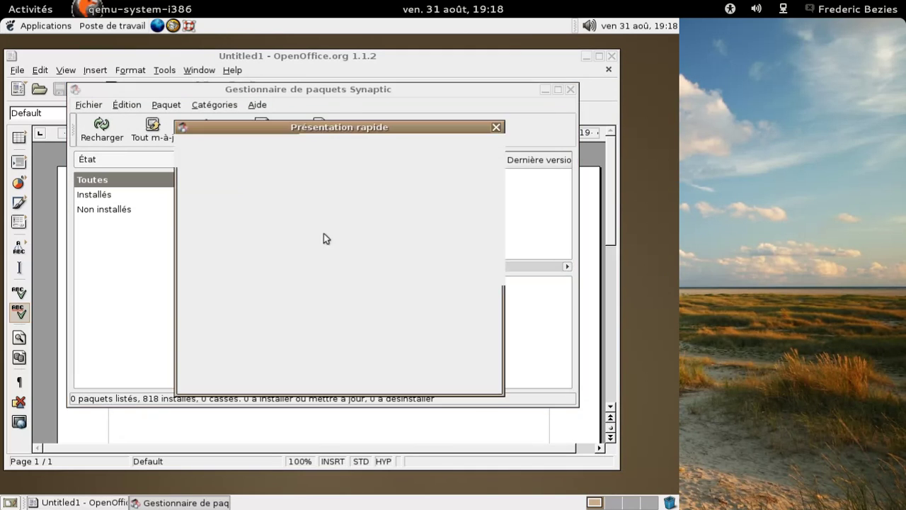
click(397, 344)
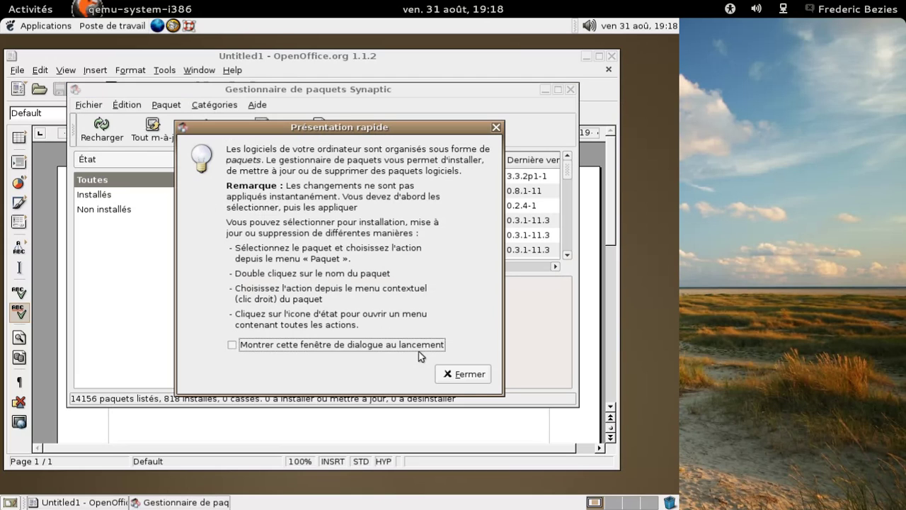
click(475, 380)
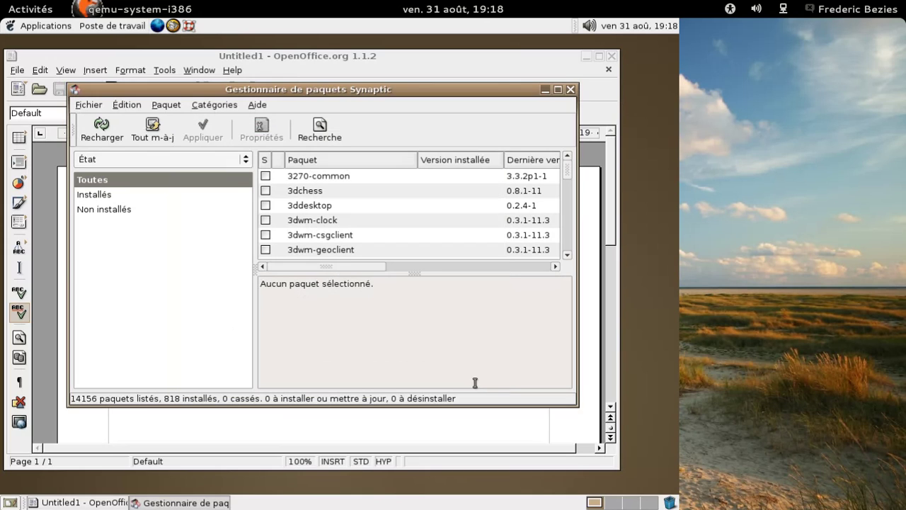
Search the package list for 'firefox'.
click(327, 124)
text(firefox)
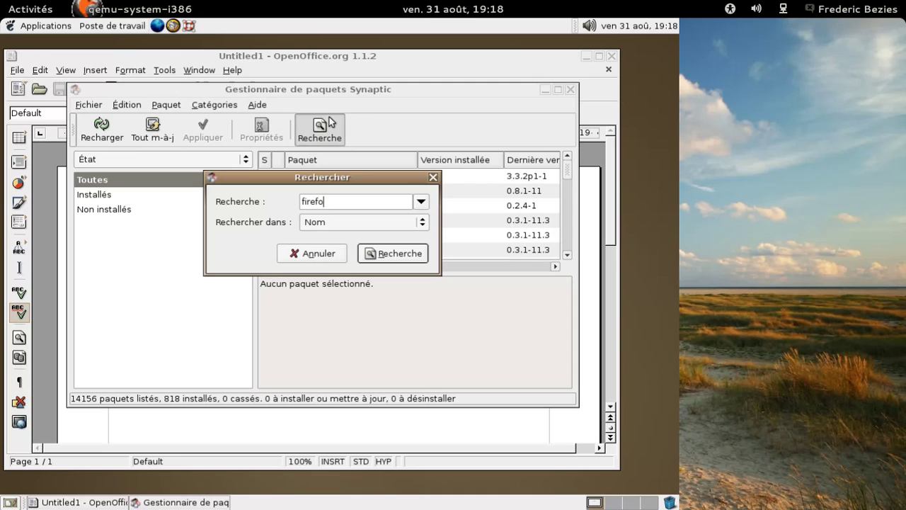
key(Return)
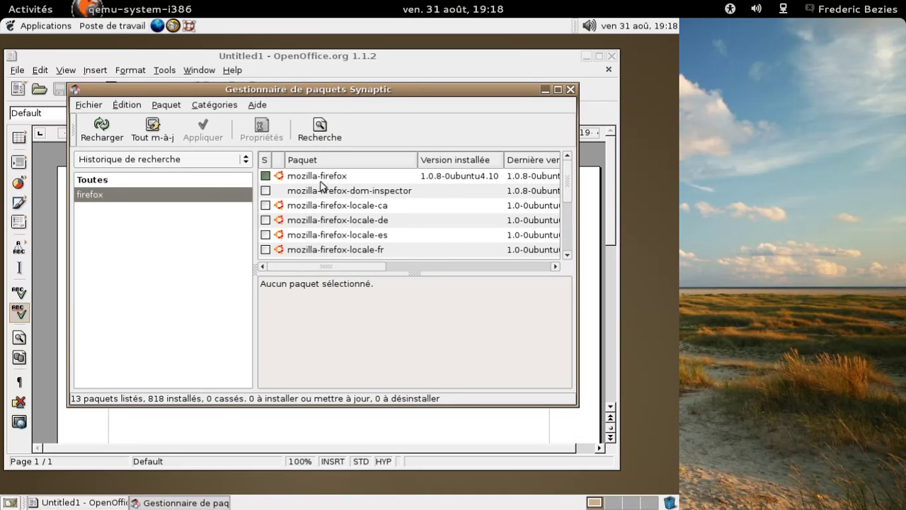
Search for 'fr' and scroll through the 189 matching packages.
click(333, 125)
key(BackSpace)
key(BackSpace)
key(BackSpace)
key(BackSpace)
key(BackSpace)
key(BackSpace)
key(BackSpace)
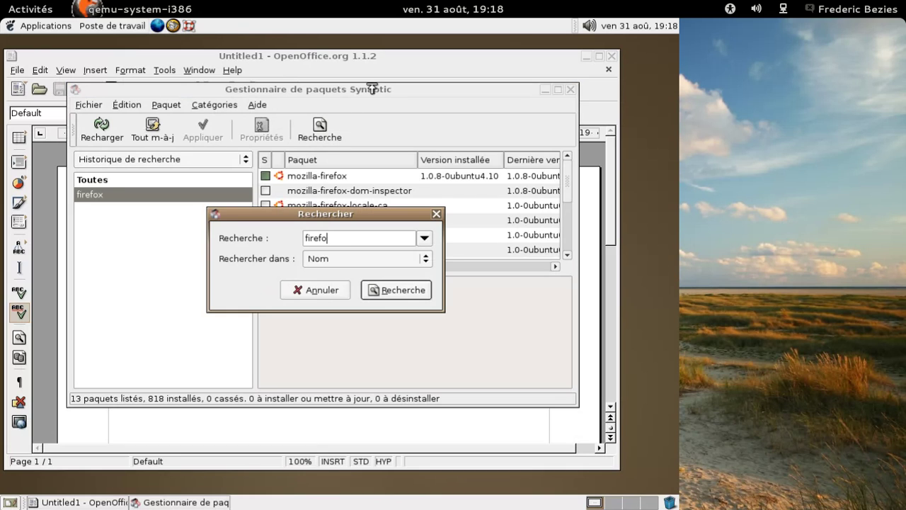
text(fr)
key(Return)
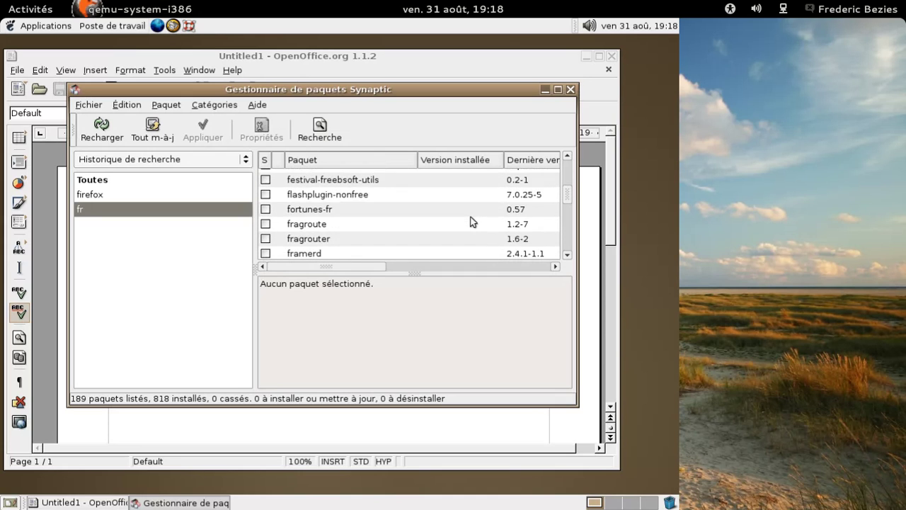
scroll(473, 221, down, 5)
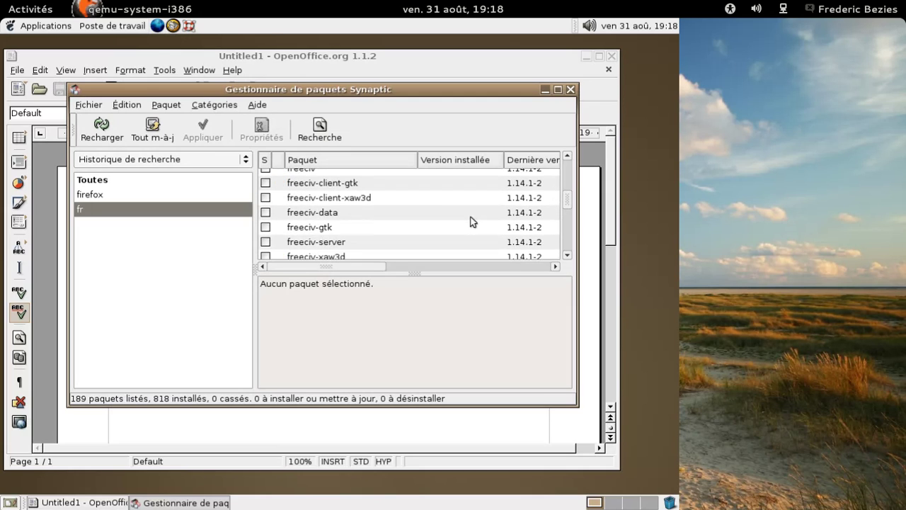
scroll(473, 221, down, 5)
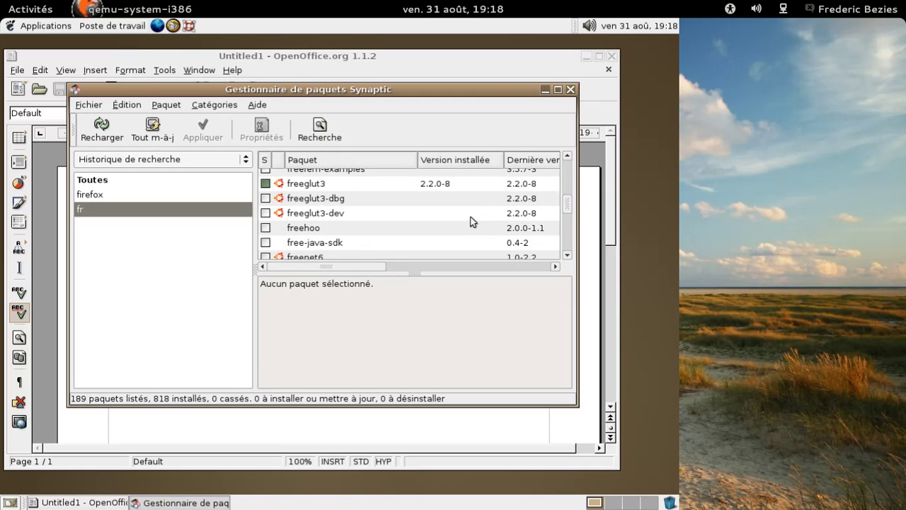
scroll(473, 222, down, 5)
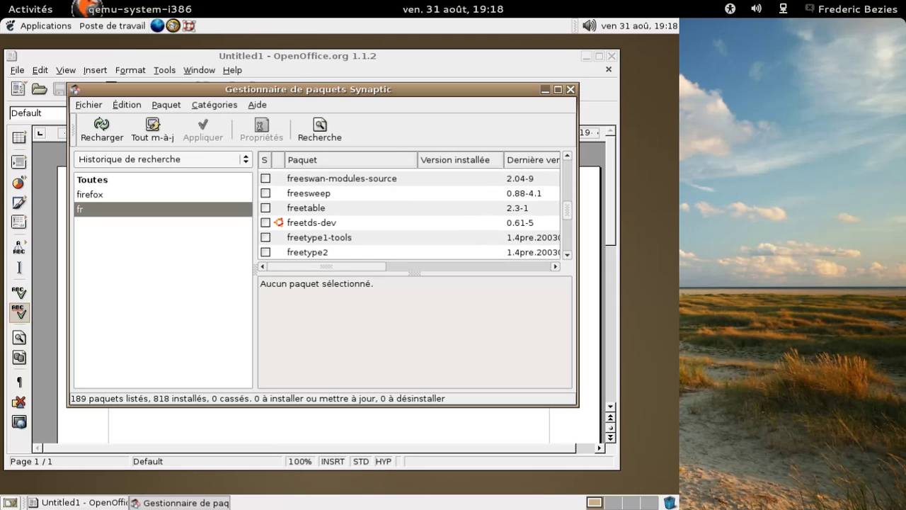
scroll(473, 221, down, 6)
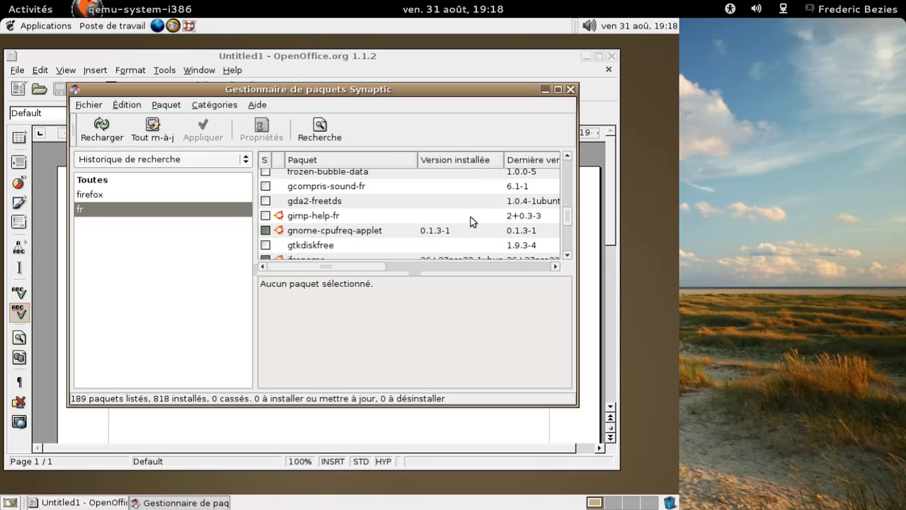
scroll(472, 222, down, 2)
scroll(473, 222, down, 5)
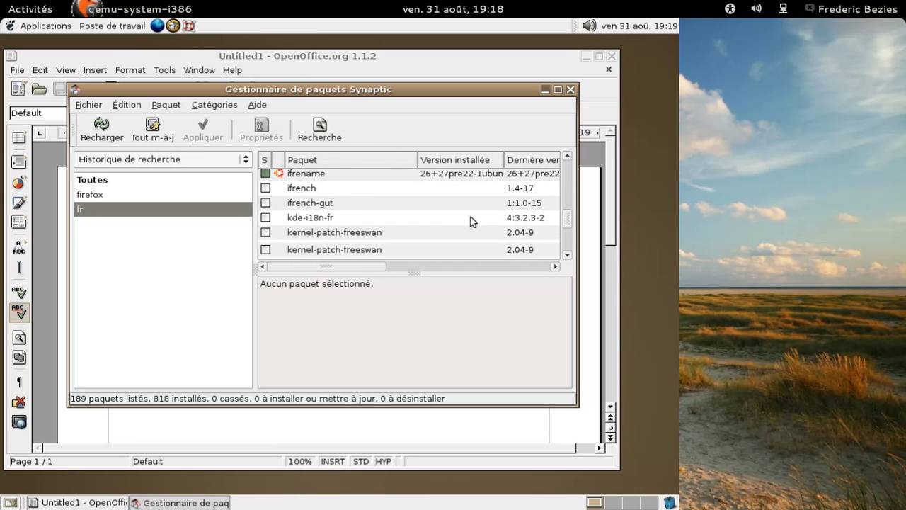
scroll(473, 222, down, 6)
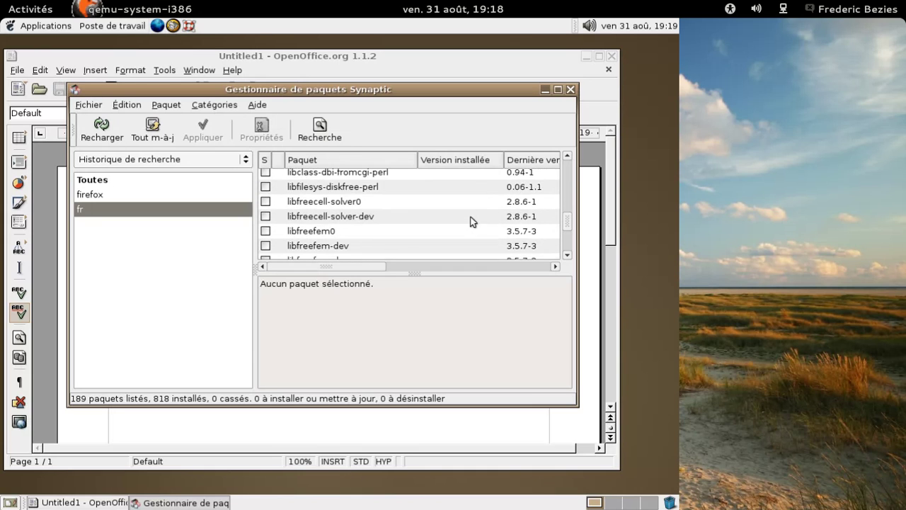
scroll(473, 222, down, 5)
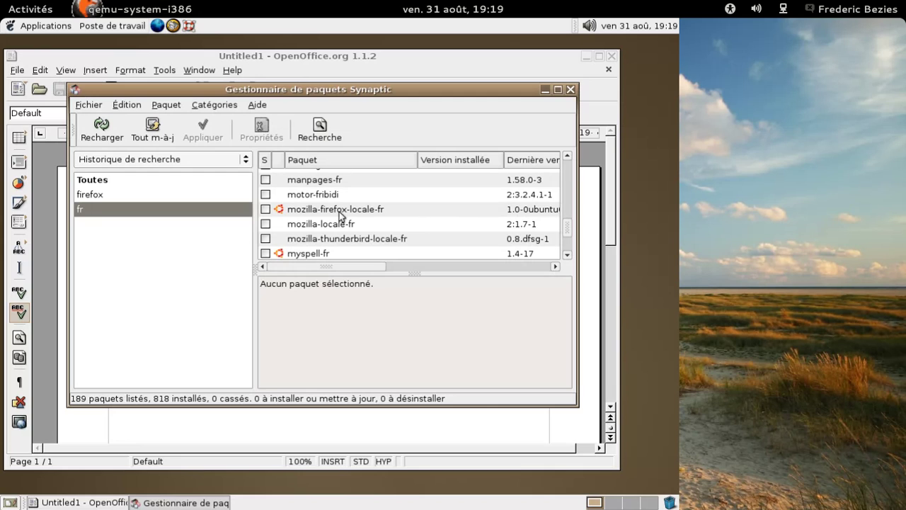
Mark mozilla-firefox-locale-fr, openoffice.org-help-fr and openoffice.org-l10n-fr for installation.
click(268, 210)
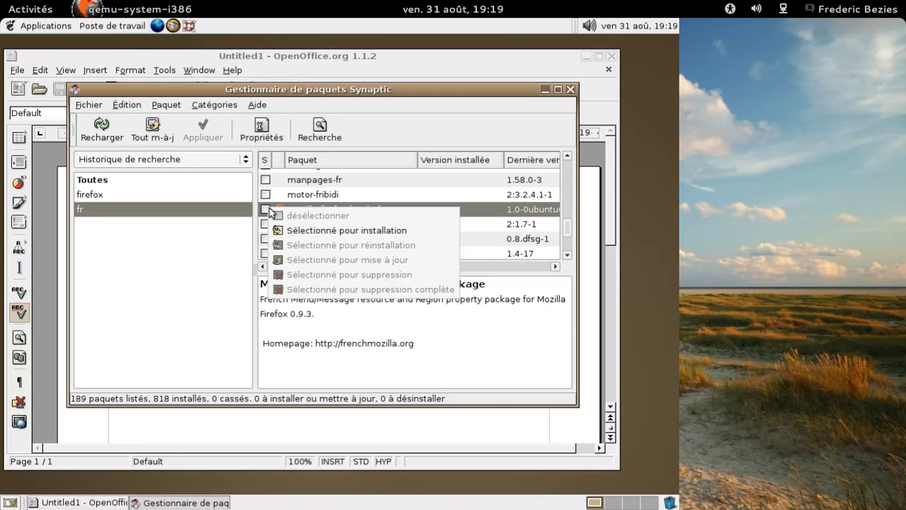
click(304, 230)
scroll(427, 225, down, 4)
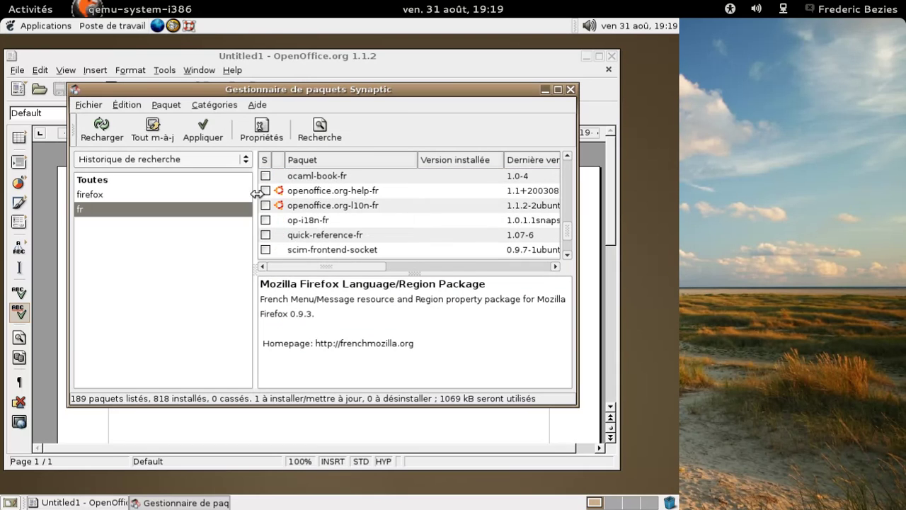
click(266, 190)
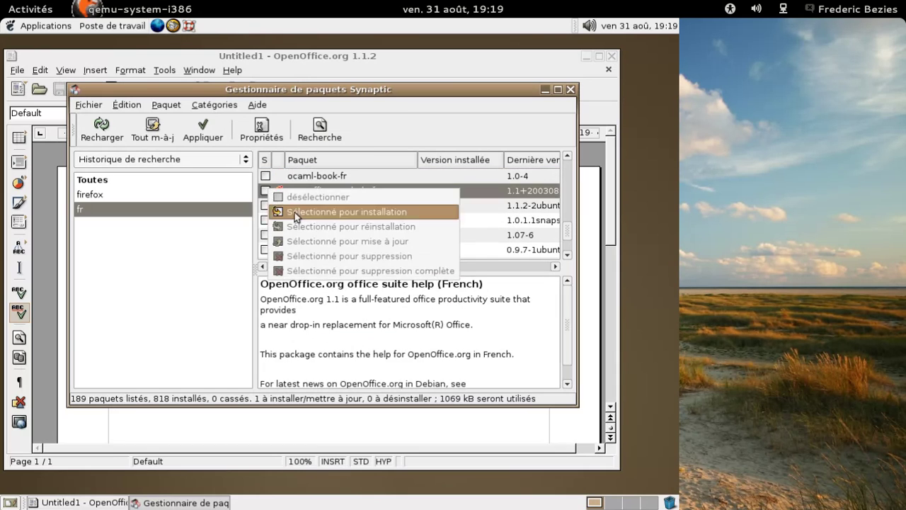
click(299, 212)
click(291, 207)
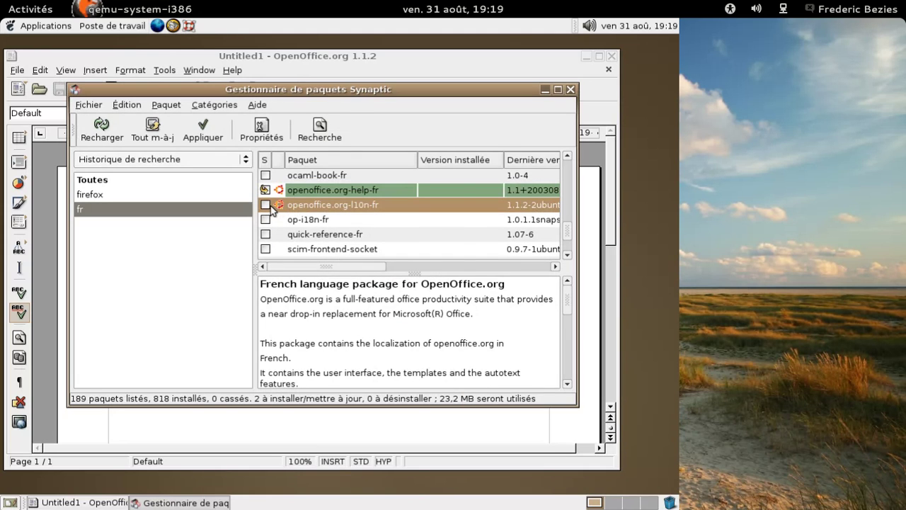
click(267, 205)
click(311, 226)
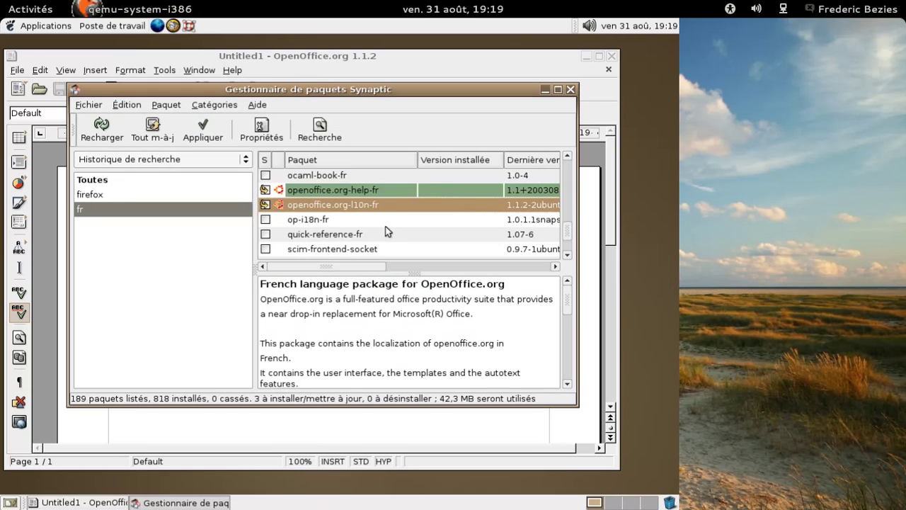
scroll(387, 232, down, 5)
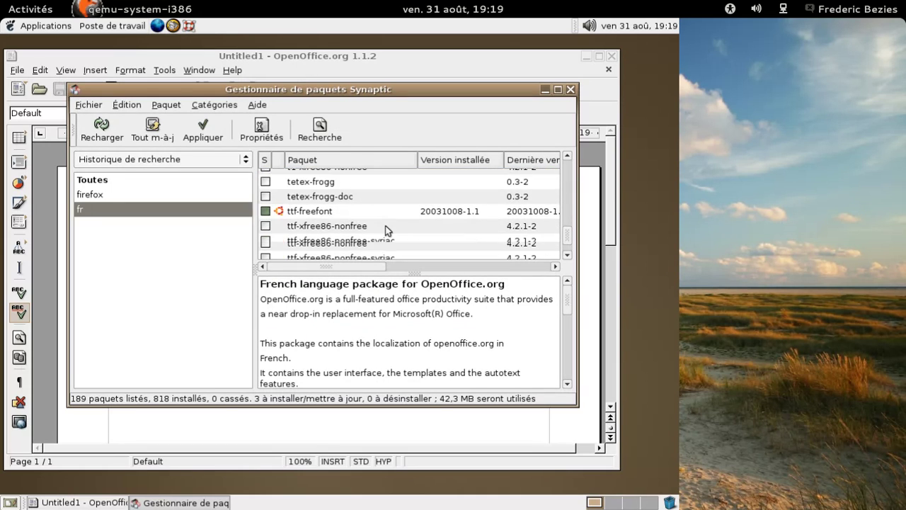
scroll(387, 231, down, 5)
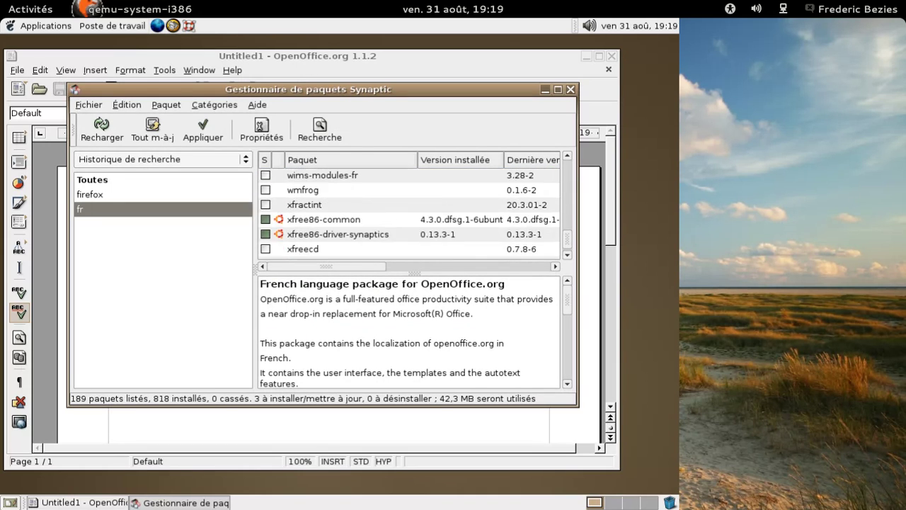
scroll(387, 232, down, 3)
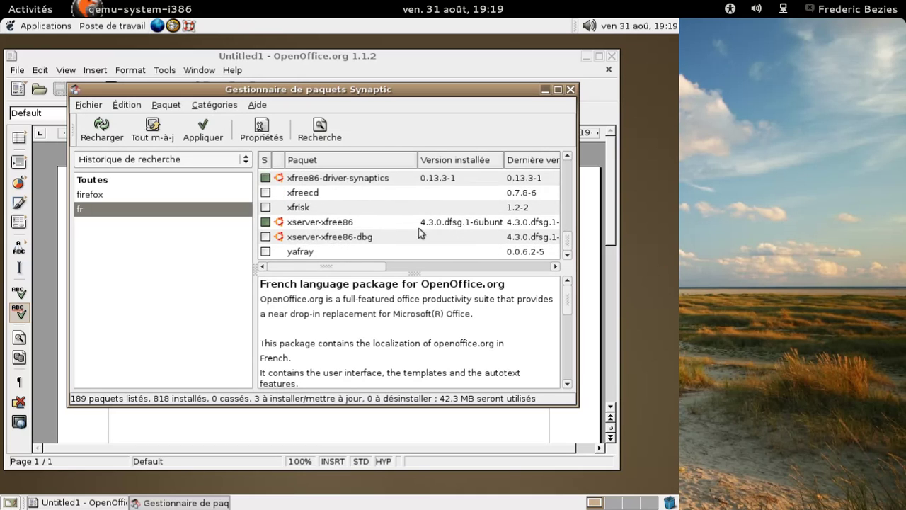
Scroll through the 189 'fr' results, reviewing the three packages queued for 42,3 MB.
drag(564, 241, 567, 163)
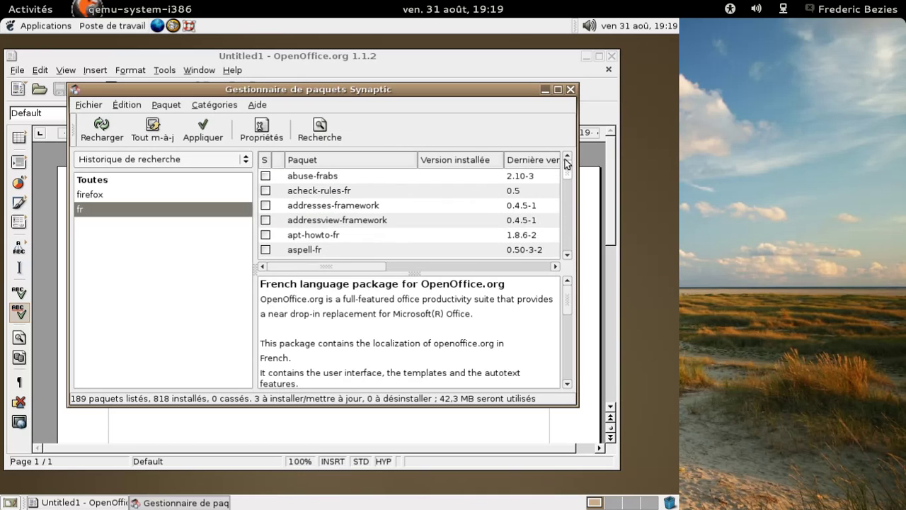
scroll(469, 210, down, 4)
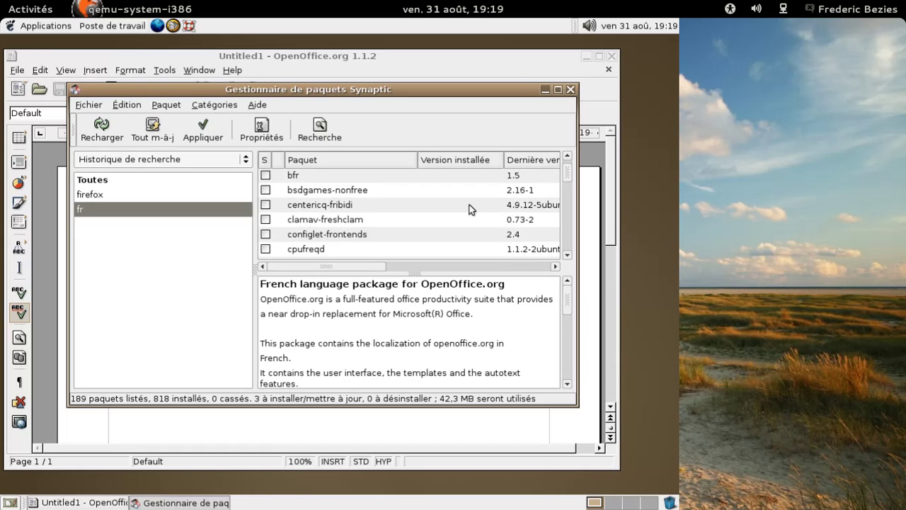
scroll(471, 210, down, 1)
scroll(470, 205, down, 6)
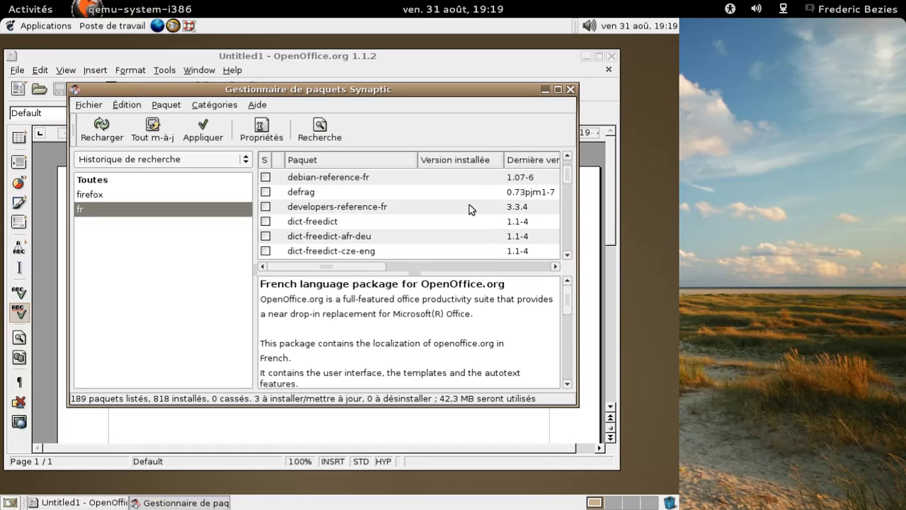
scroll(469, 207, down, 5)
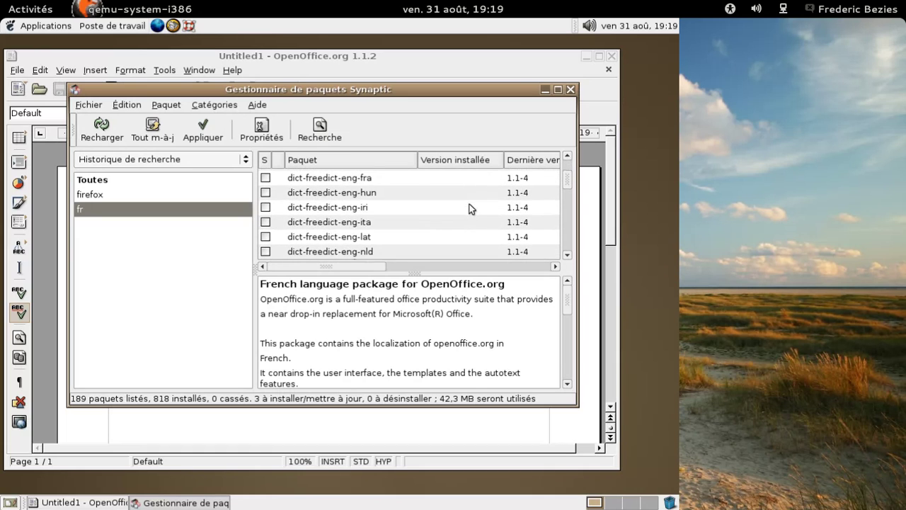
scroll(473, 208, down, 6)
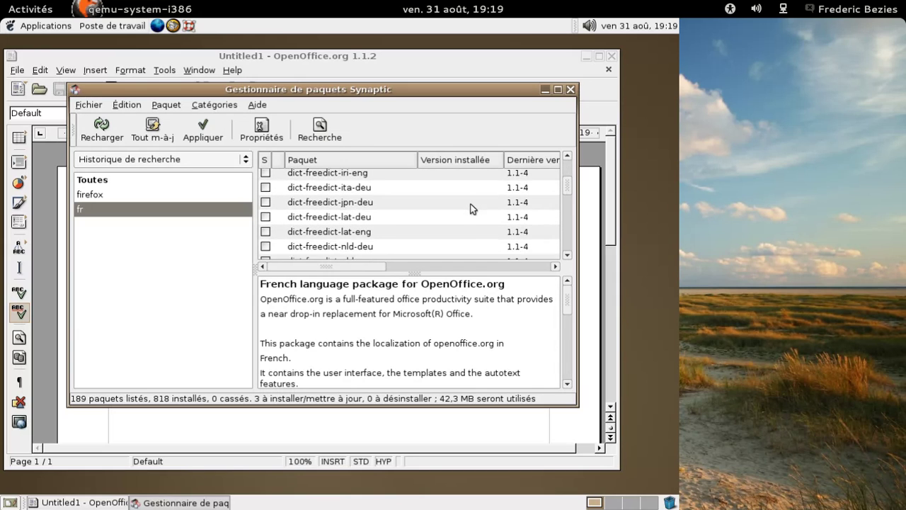
scroll(472, 208, down, 2)
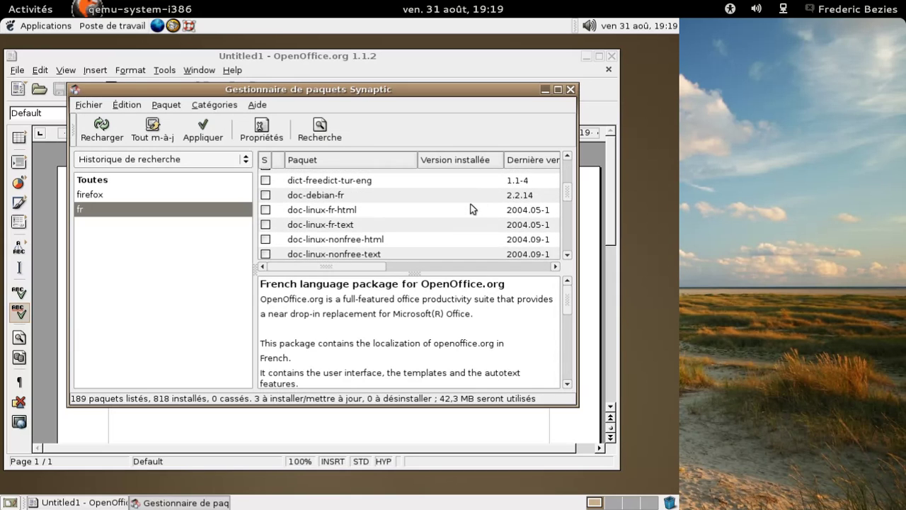
scroll(472, 208, down, 5)
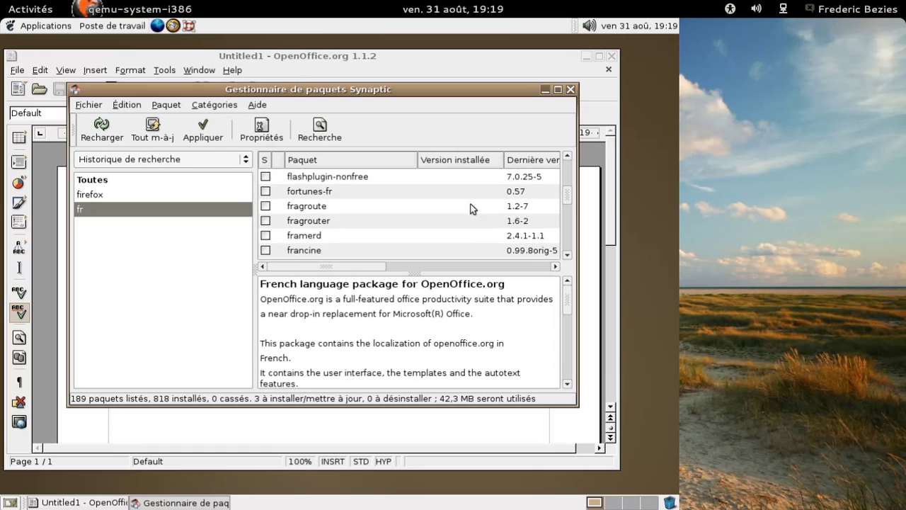
scroll(472, 208, down, 5)
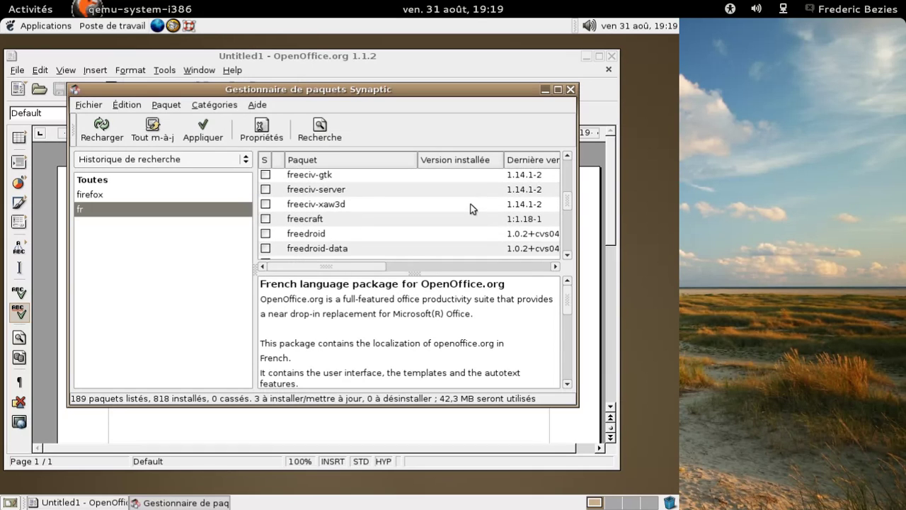
scroll(472, 208, down, 5)
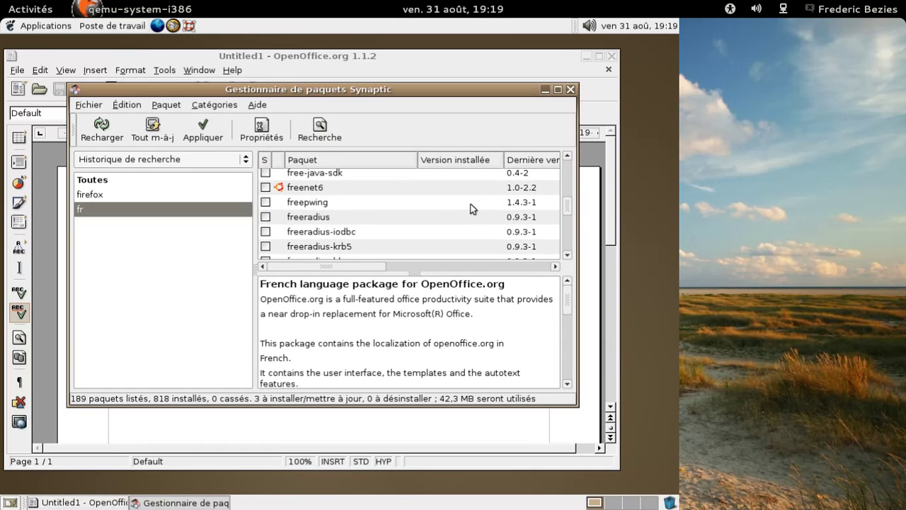
scroll(472, 208, down, 5)
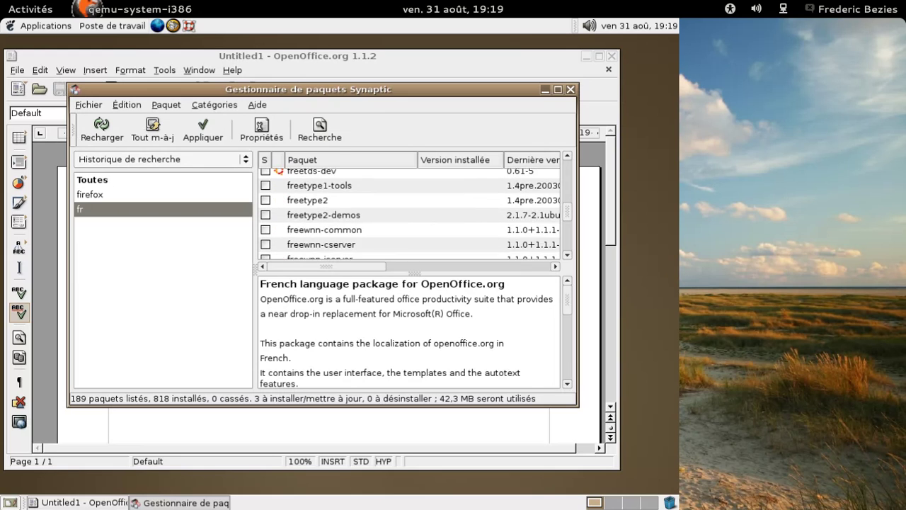
scroll(472, 208, down, 5)
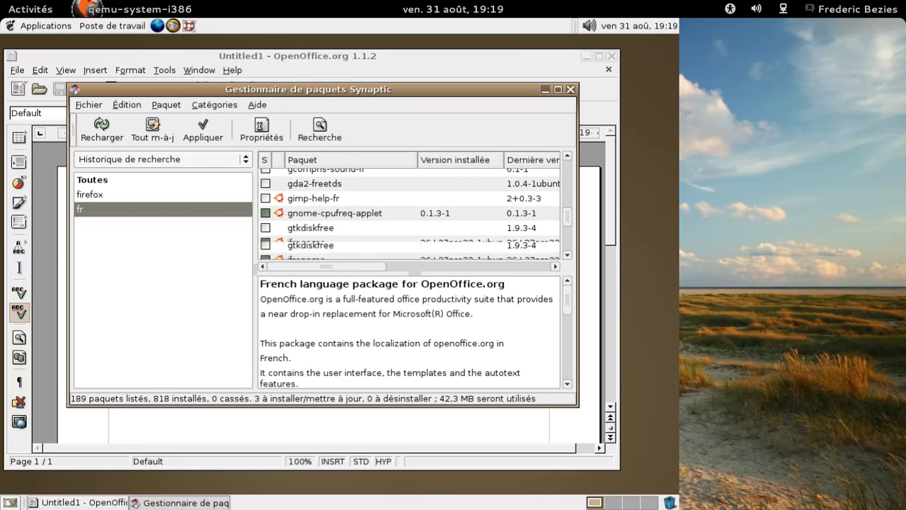
scroll(455, 204, down, 4)
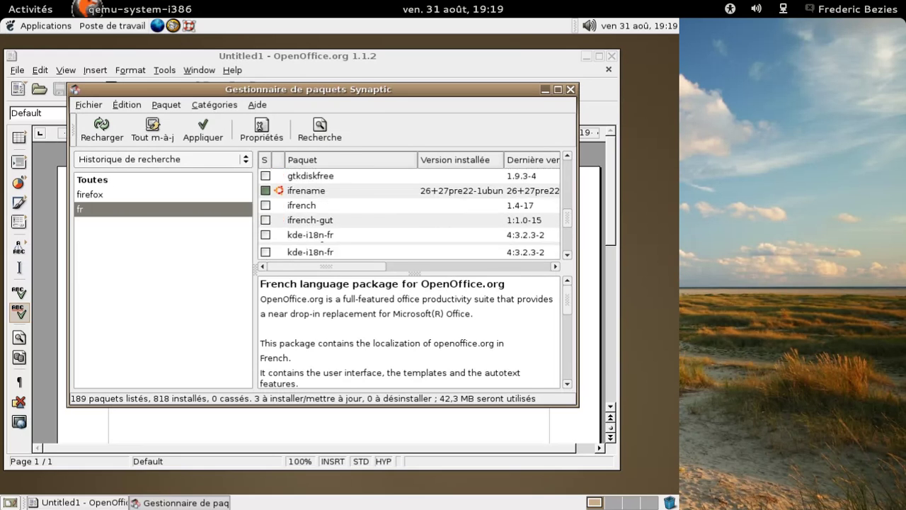
scroll(455, 203, down, 5)
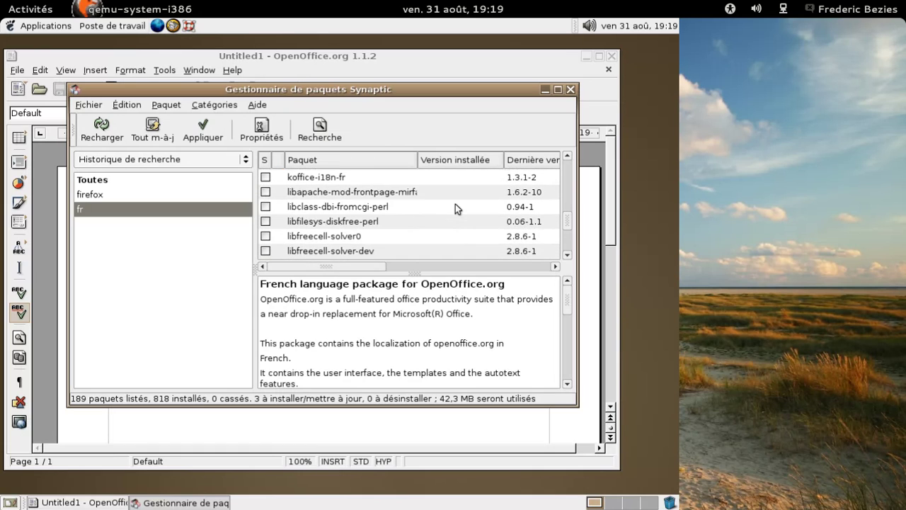
scroll(455, 204, down, 1)
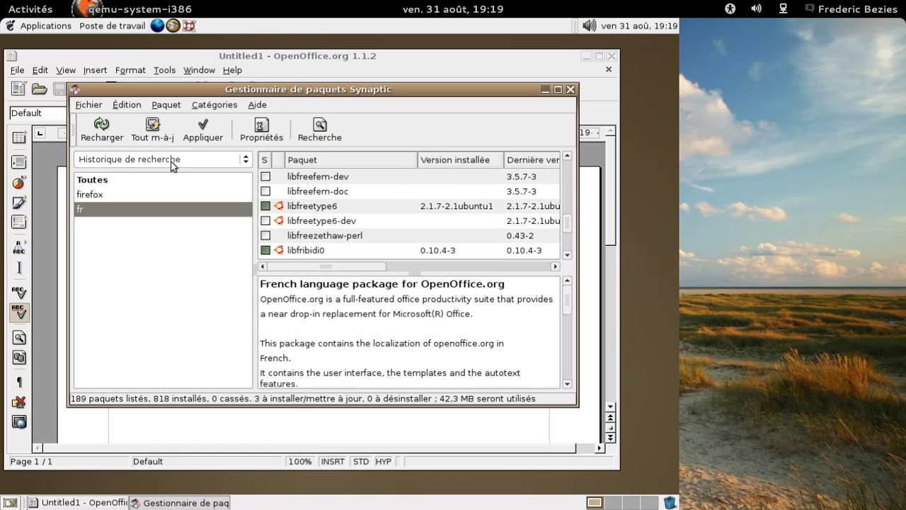
Apply the install of the three French packages, then close the OpenOffice.org Writer window.
click(207, 126)
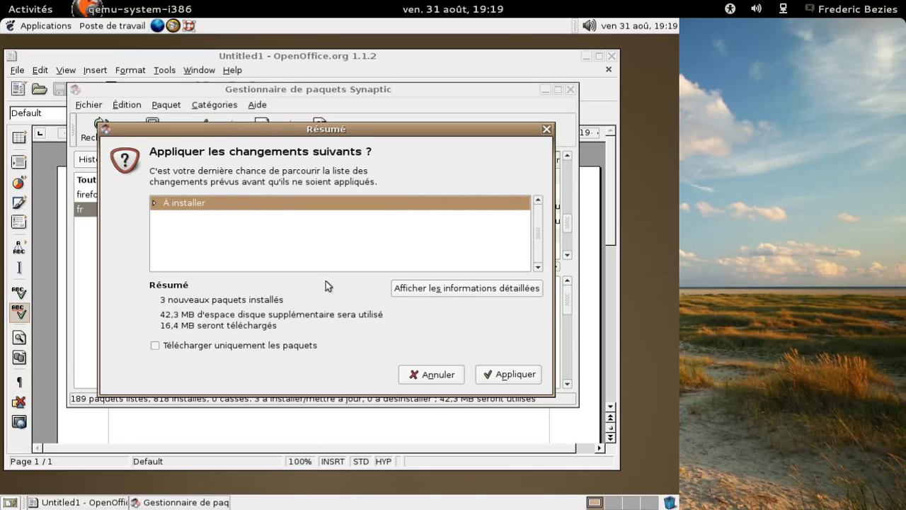
click(491, 375)
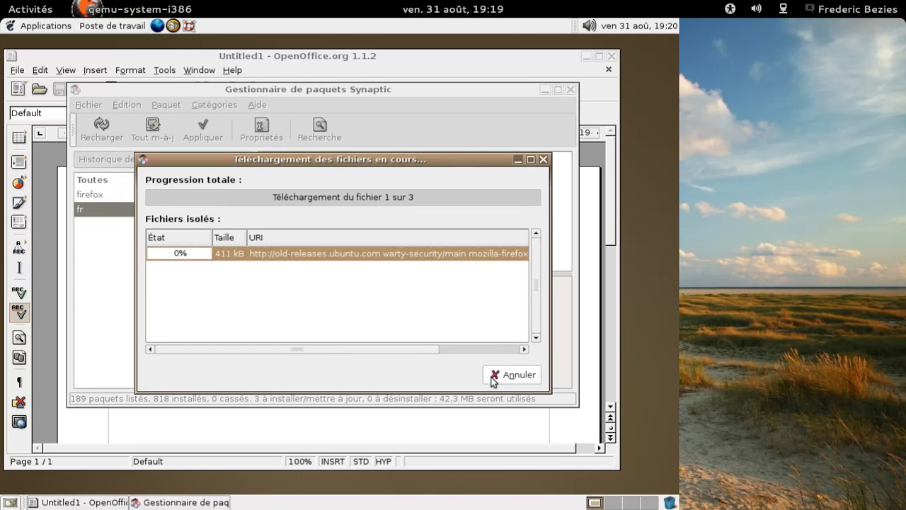
click(612, 56)
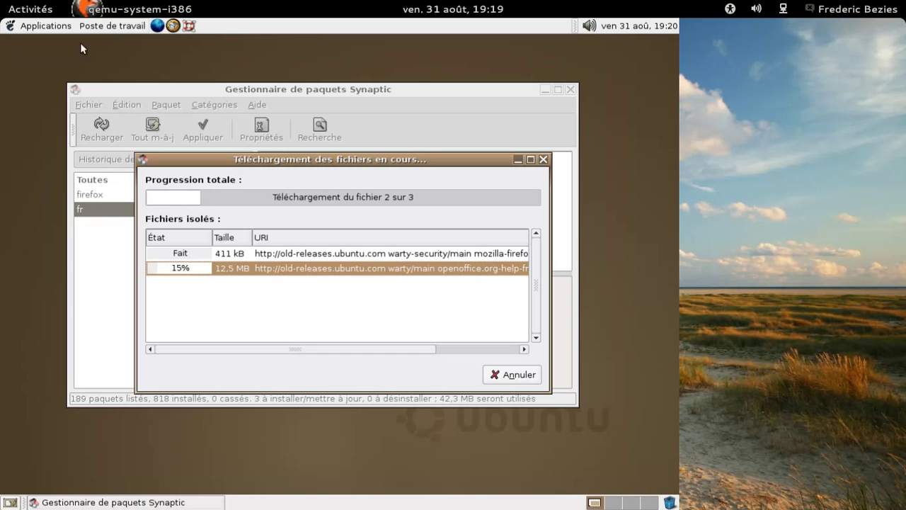
click(44, 26)
Launch Rhythmbox and finish its first-run assistant, skipping the music library step.
mouse_move(53, 126)
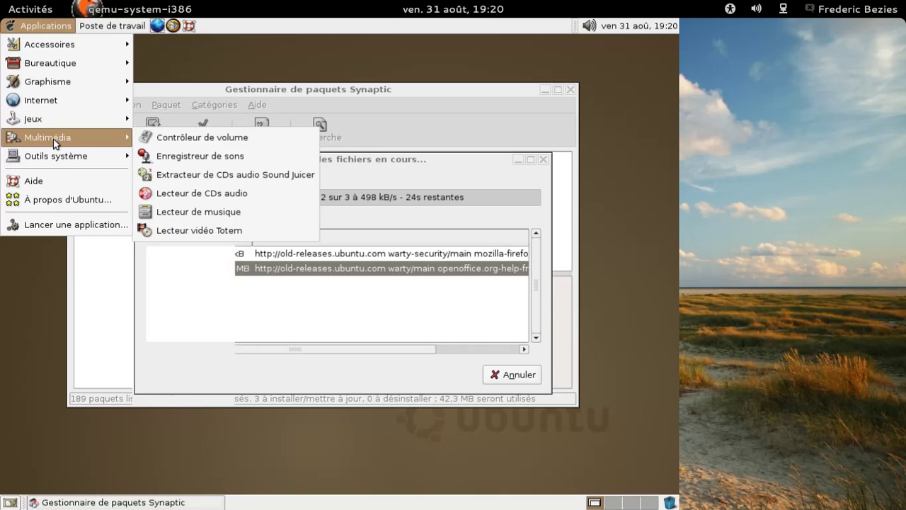
click(191, 214)
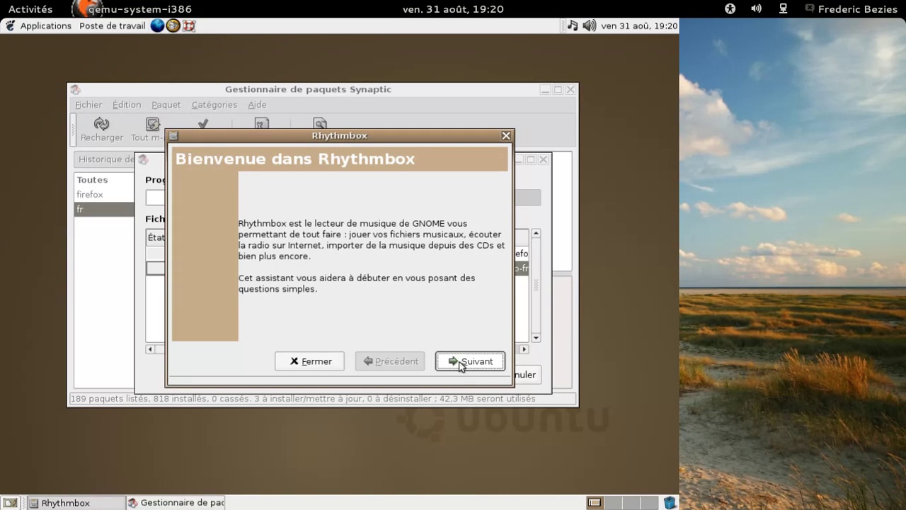
click(464, 365)
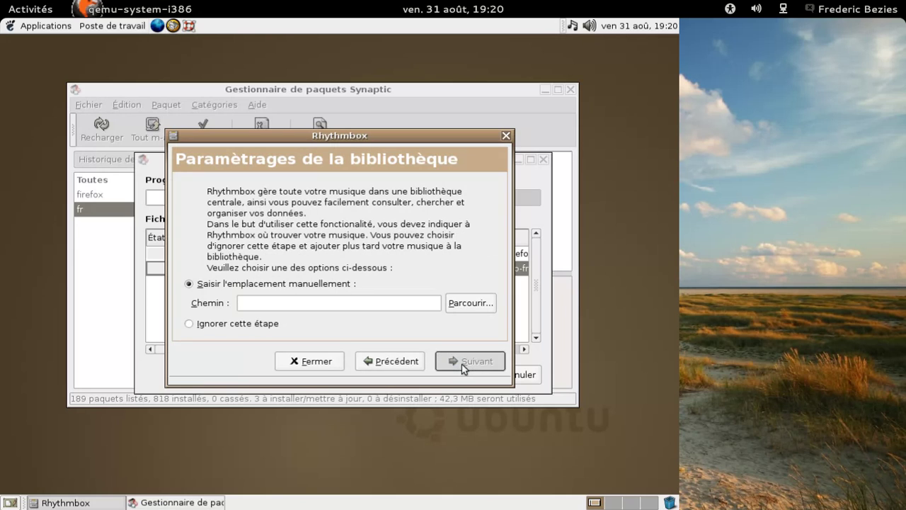
click(269, 323)
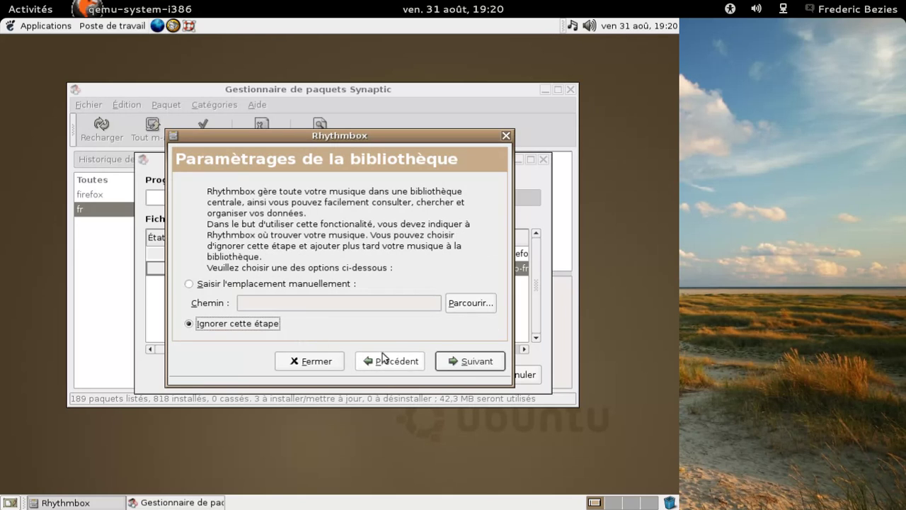
click(467, 362)
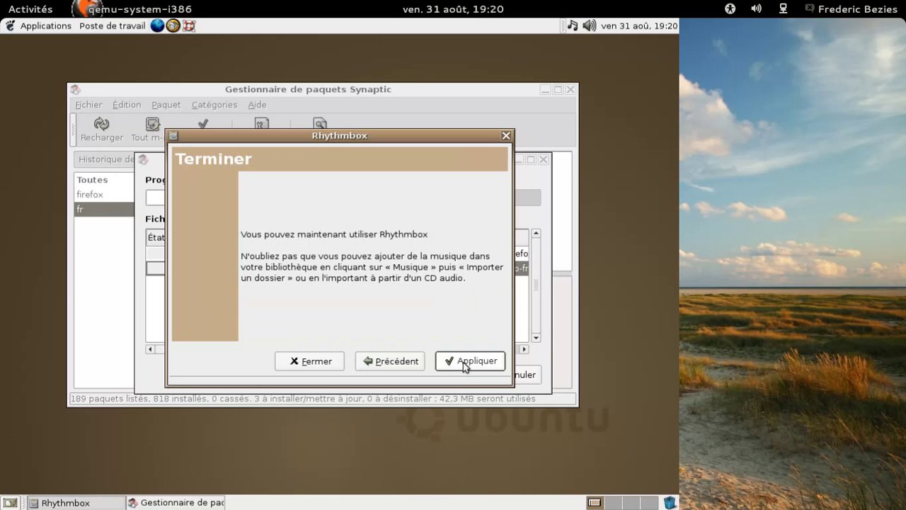
click(465, 362)
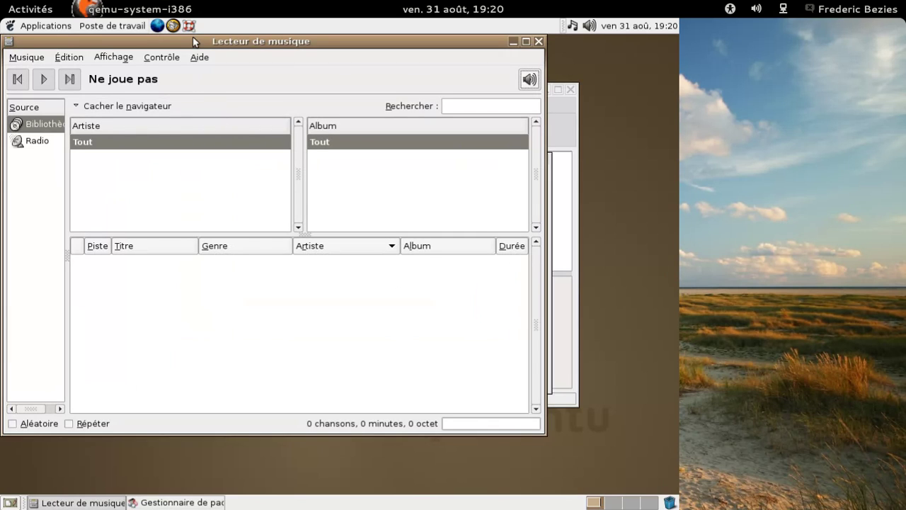
Confirm Rhythmbox version 0.8.5 in its About box, then close the player.
click(197, 58)
click(212, 91)
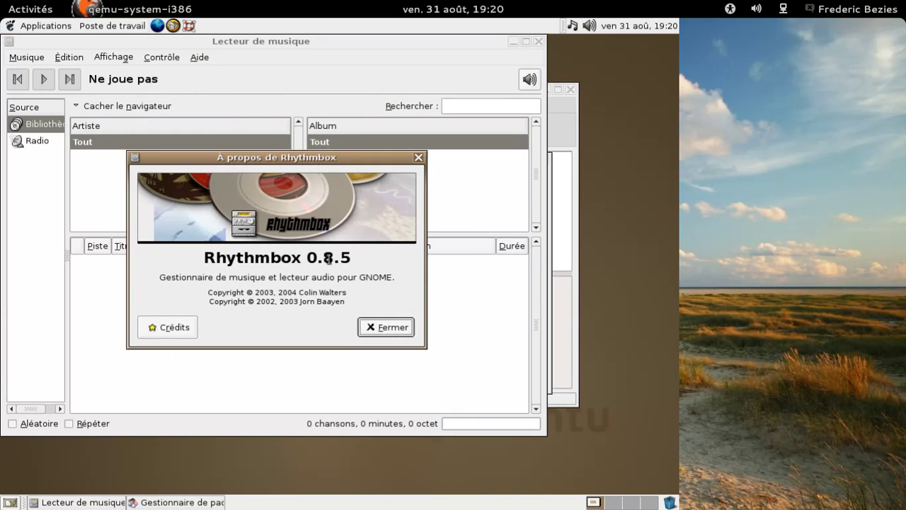
click(368, 328)
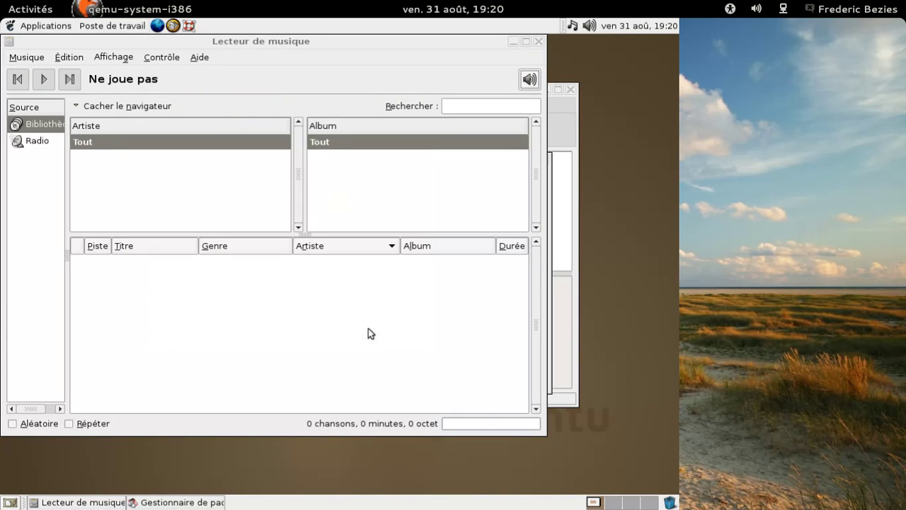
click(538, 41)
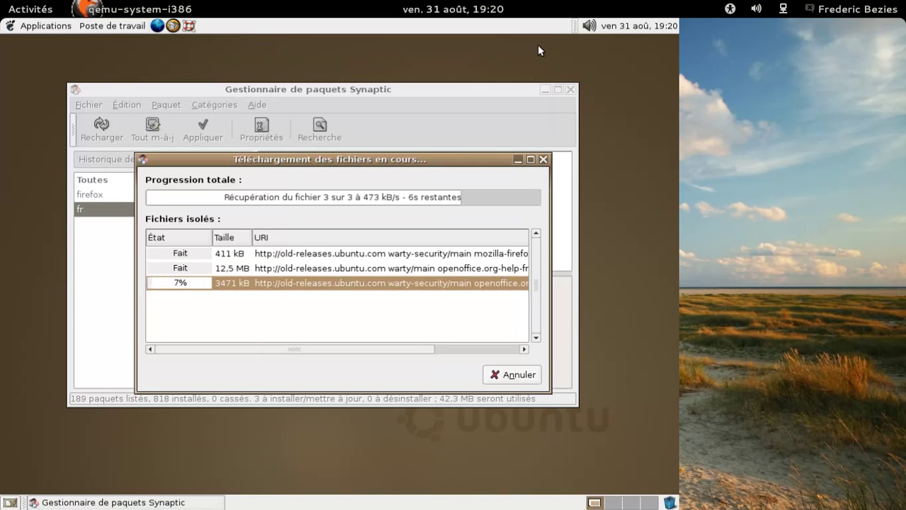
click(131, 26)
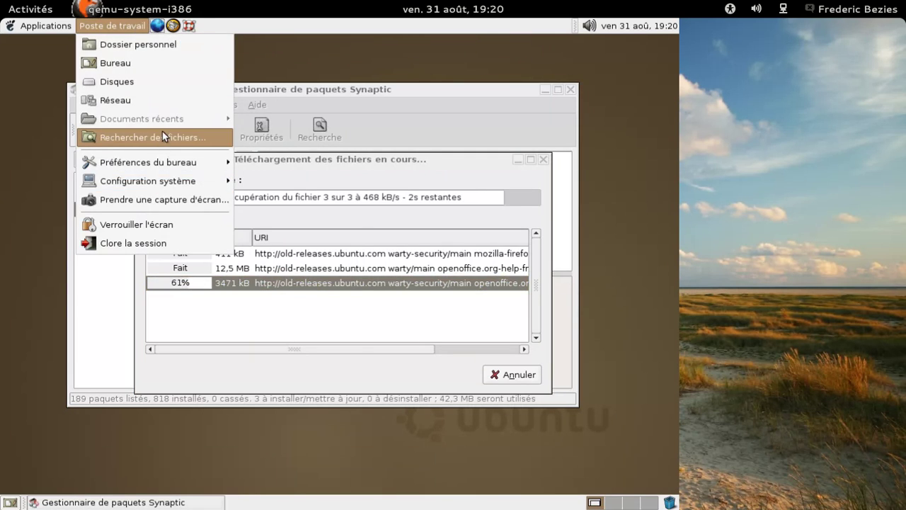
Open the home folder and set Nautilus's Behaviour preference to always open folders in browser windows.
click(162, 48)
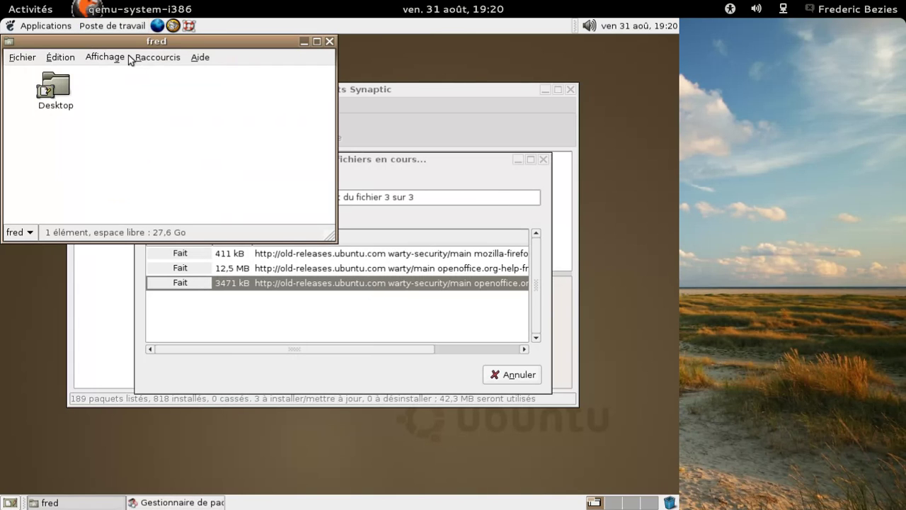
click(128, 56)
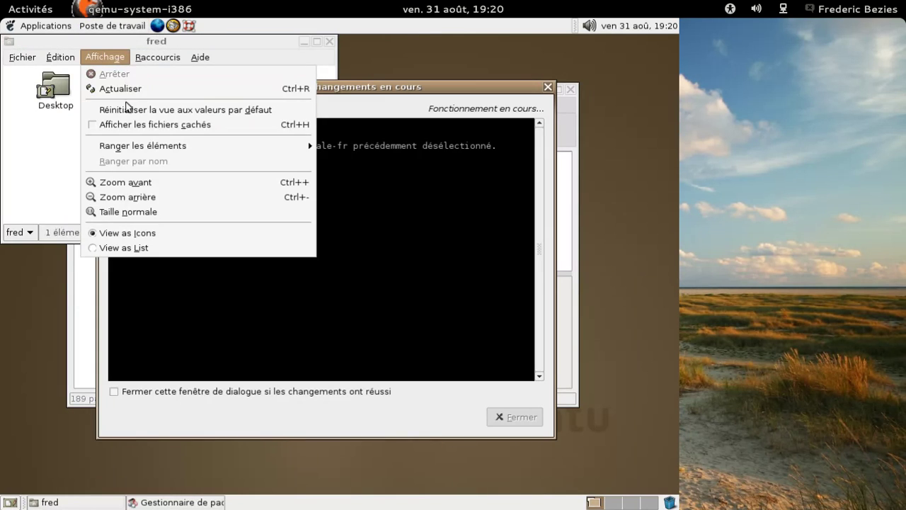
mouse_move(143, 47)
mouse_move(60, 57)
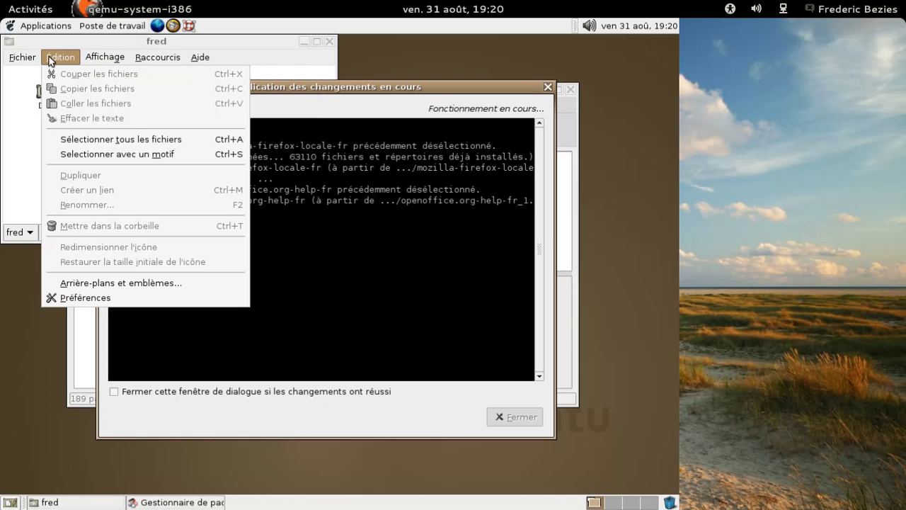
click(136, 298)
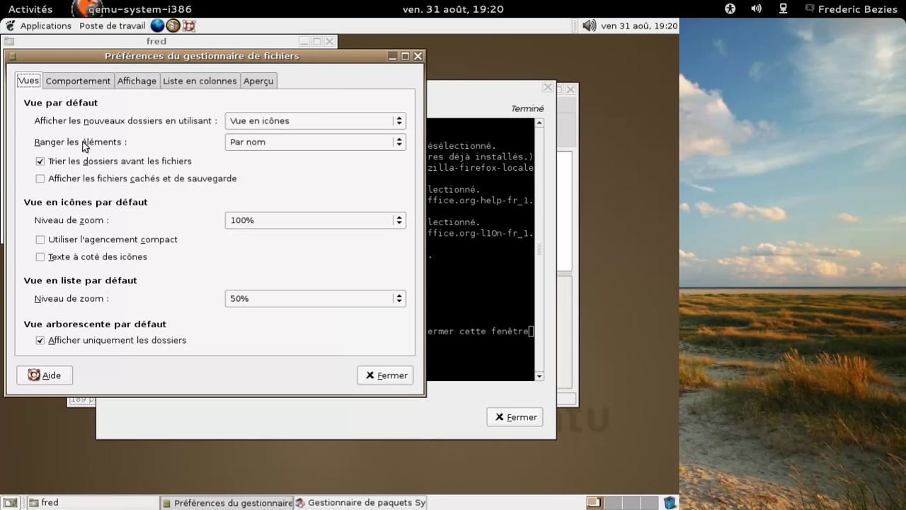
click(84, 79)
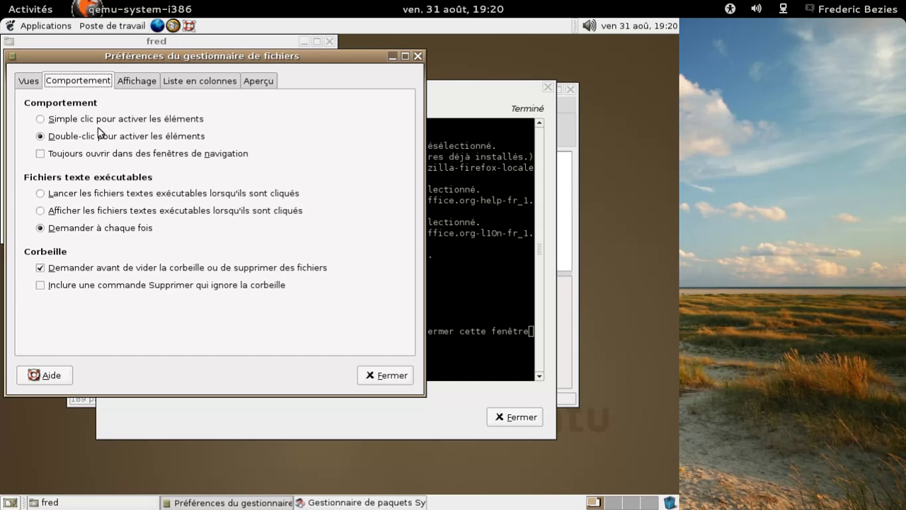
click(134, 82)
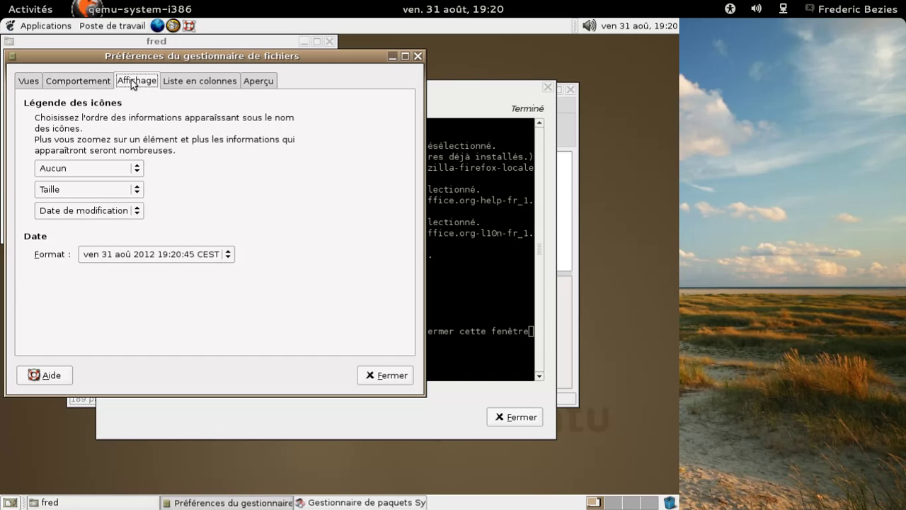
click(196, 83)
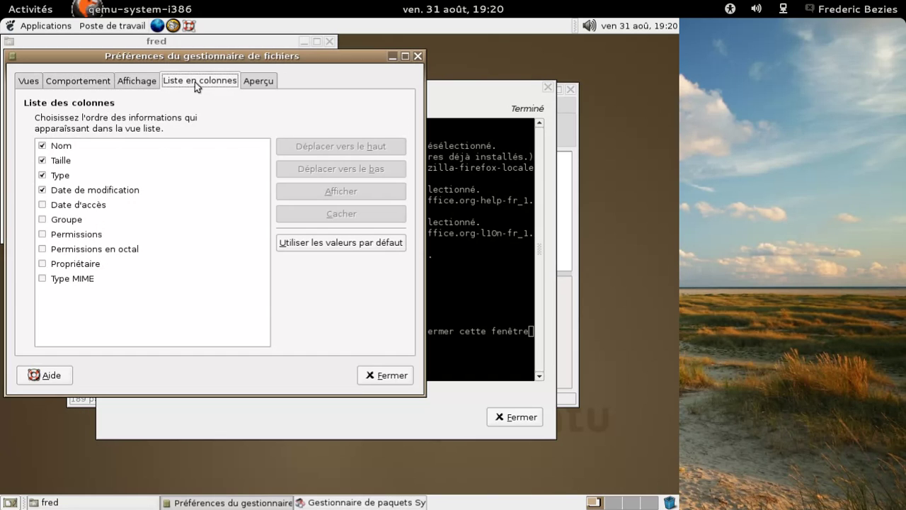
click(117, 85)
click(80, 82)
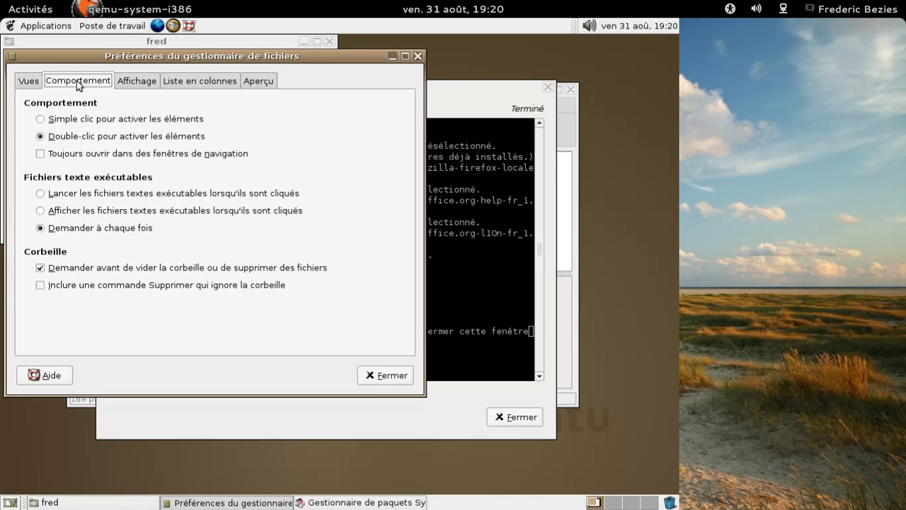
click(76, 153)
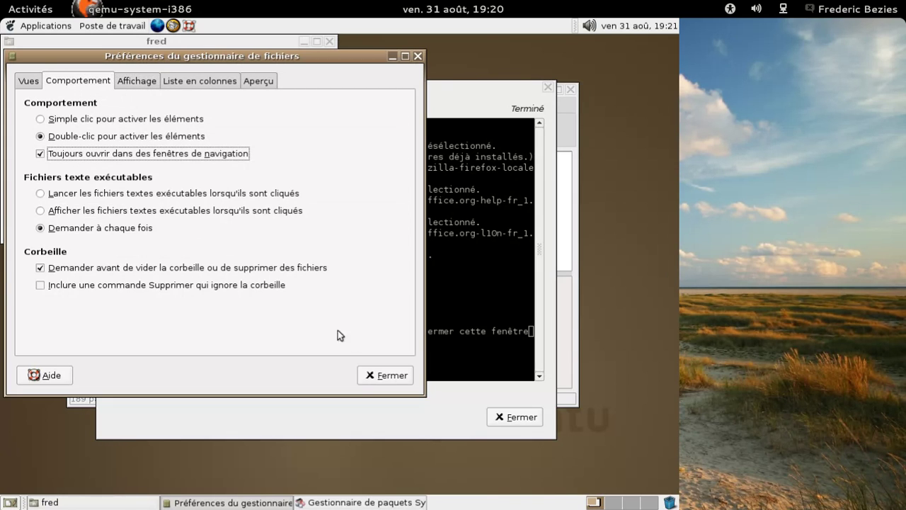
click(375, 376)
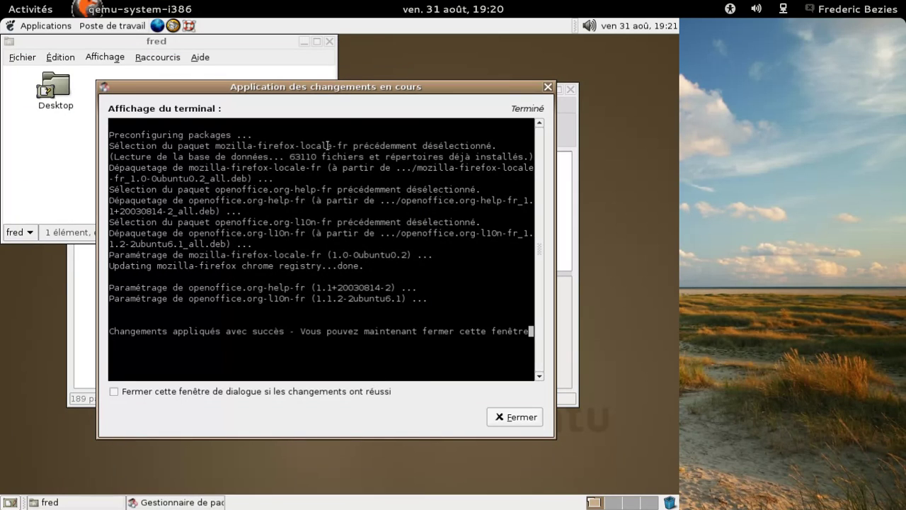
Close the home folder window and reopen it in a browser window.
click(329, 41)
click(125, 29)
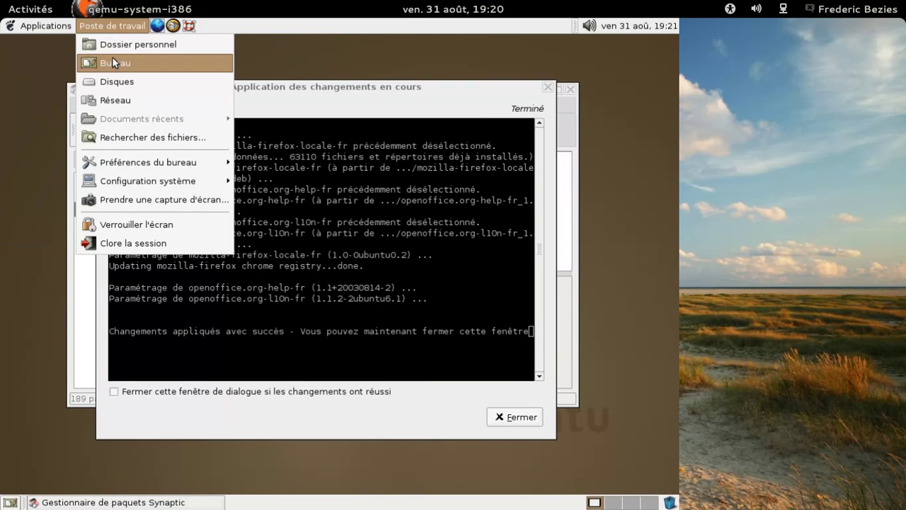
click(112, 51)
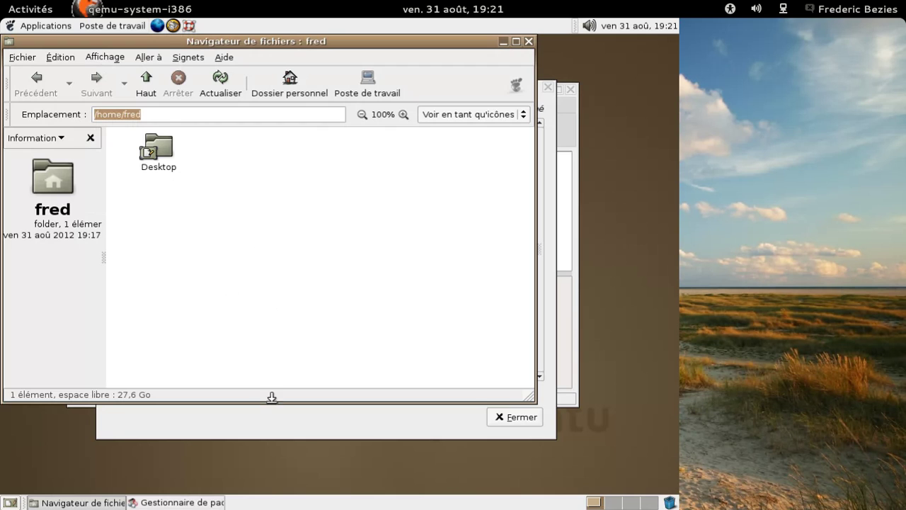
Dismiss the finished French package installation, close Synaptic, and launch Firefox.
click(281, 422)
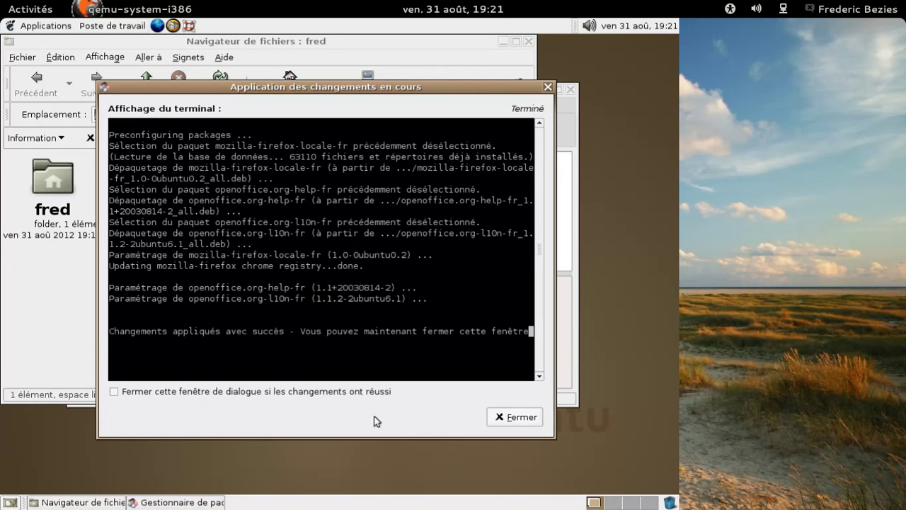
click(334, 390)
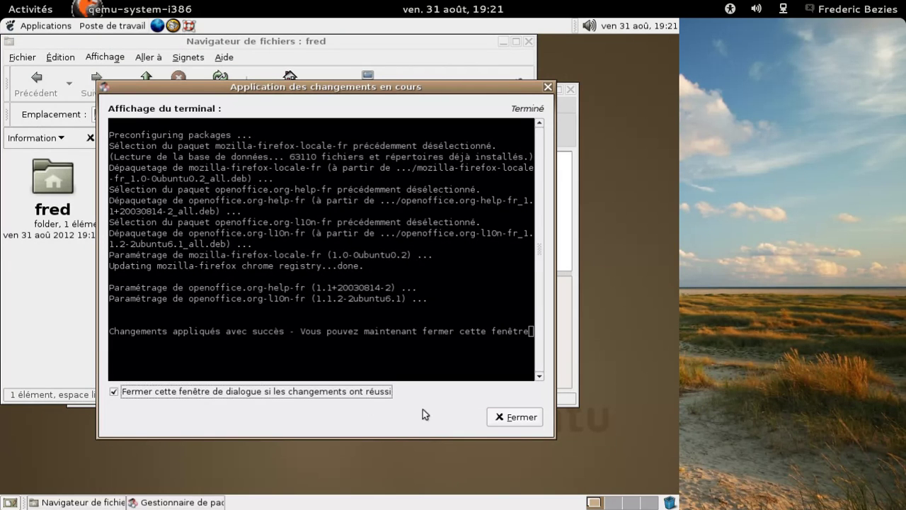
click(515, 417)
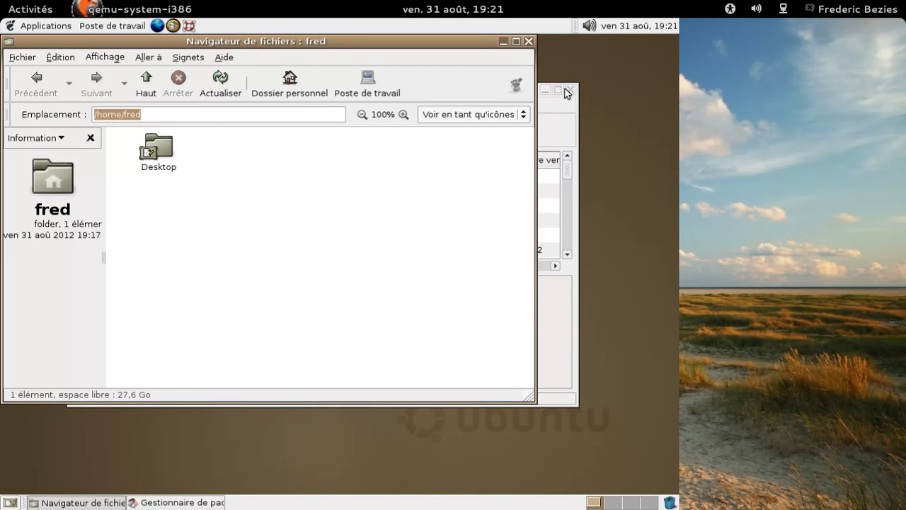
click(559, 91)
click(571, 90)
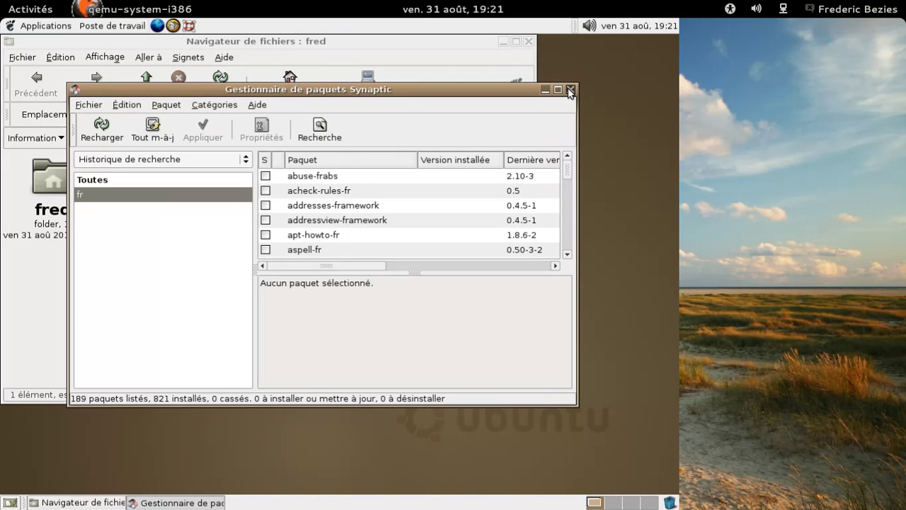
click(162, 31)
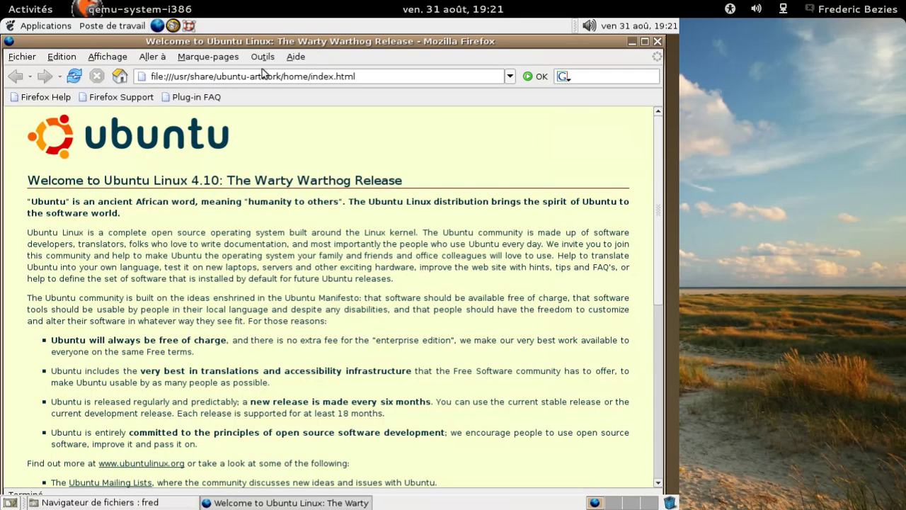
Load about: in Firefox to see version 1.0.8, then close the browser.
drag(368, 78, 145, 79)
text(about:)
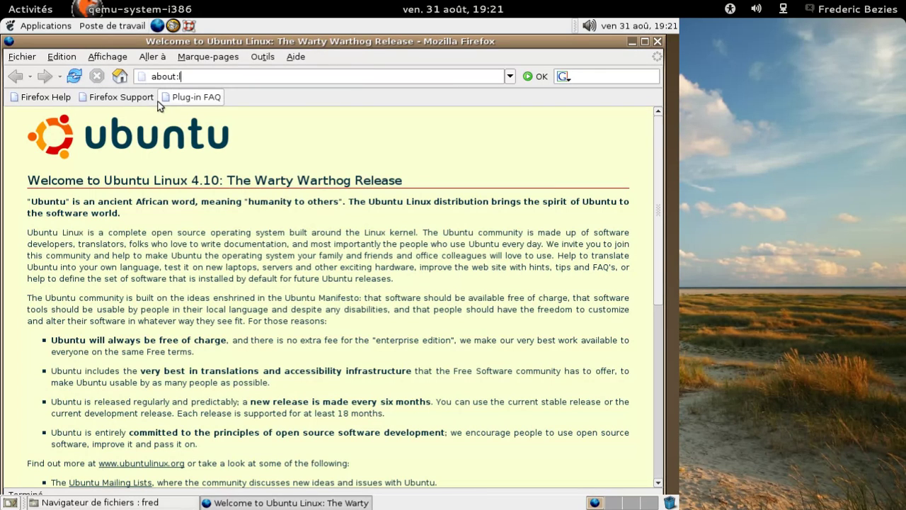
key(Return)
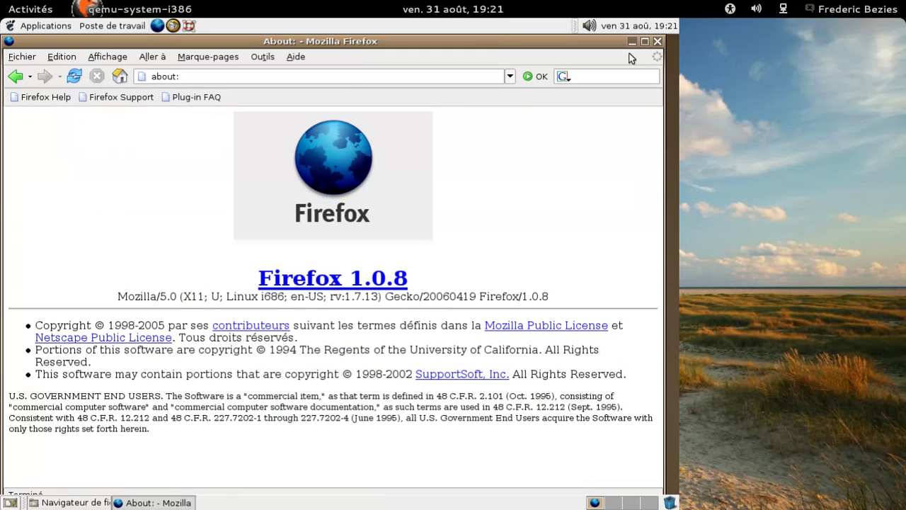
click(658, 41)
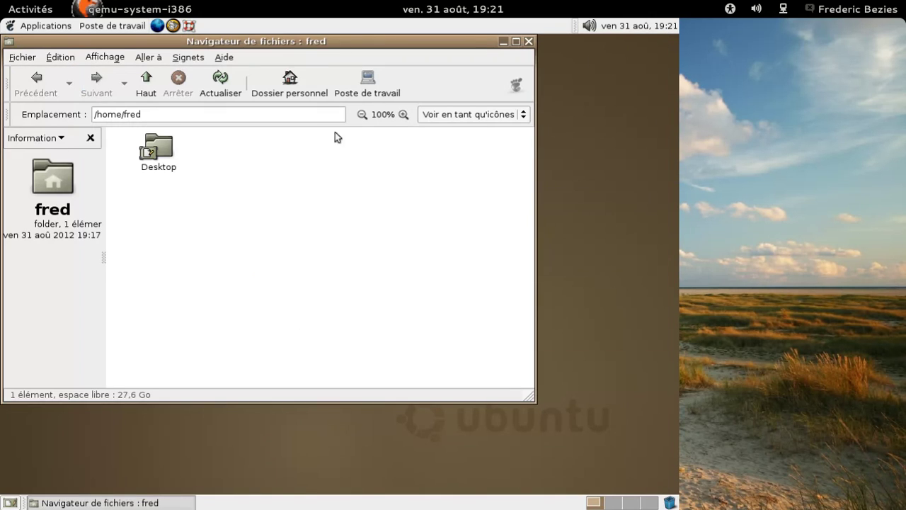
View Nautilus's About box showing version 2.8.1, then close the file browser.
click(238, 57)
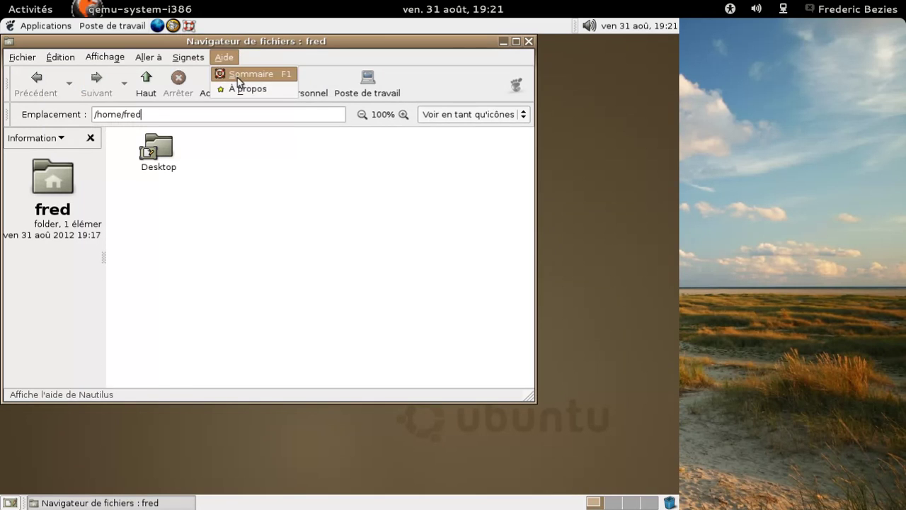
click(242, 87)
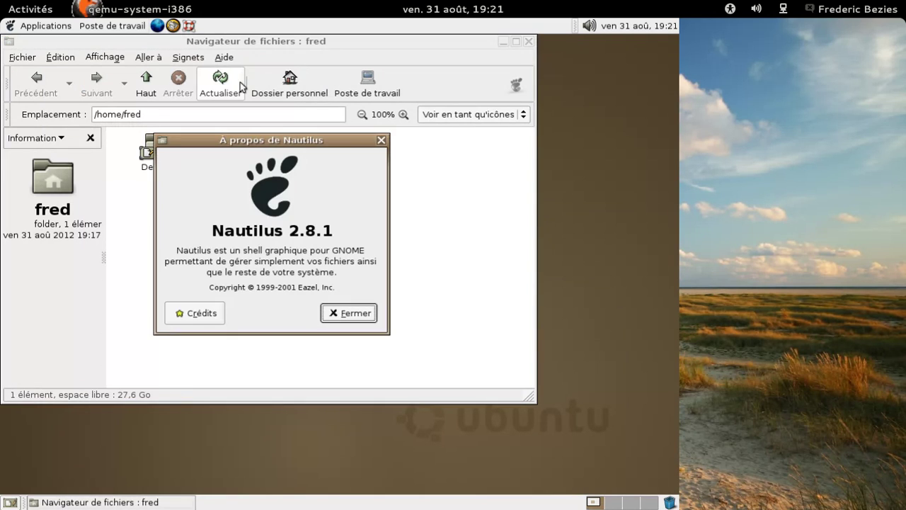
click(356, 310)
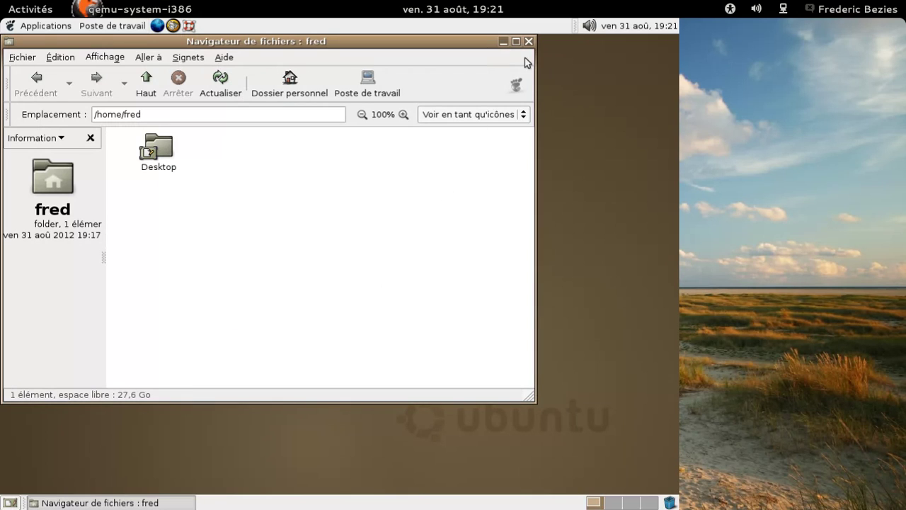
click(528, 41)
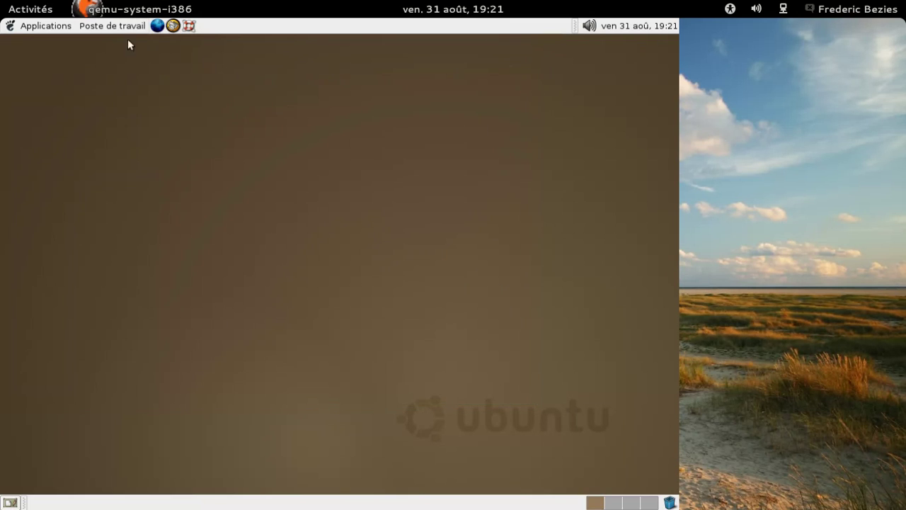
Start GIMP from the Graphics menu and dismiss its tip of the day.
click(51, 28)
mouse_move(50, 85)
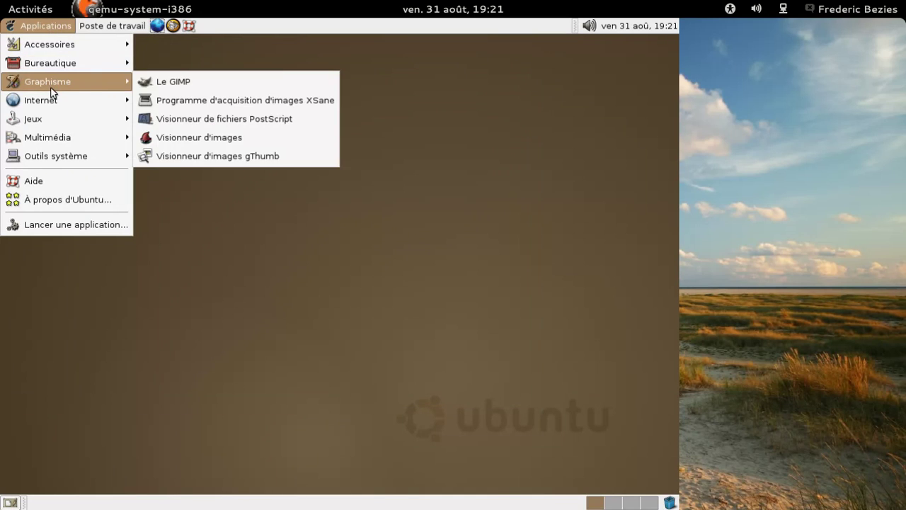
click(188, 87)
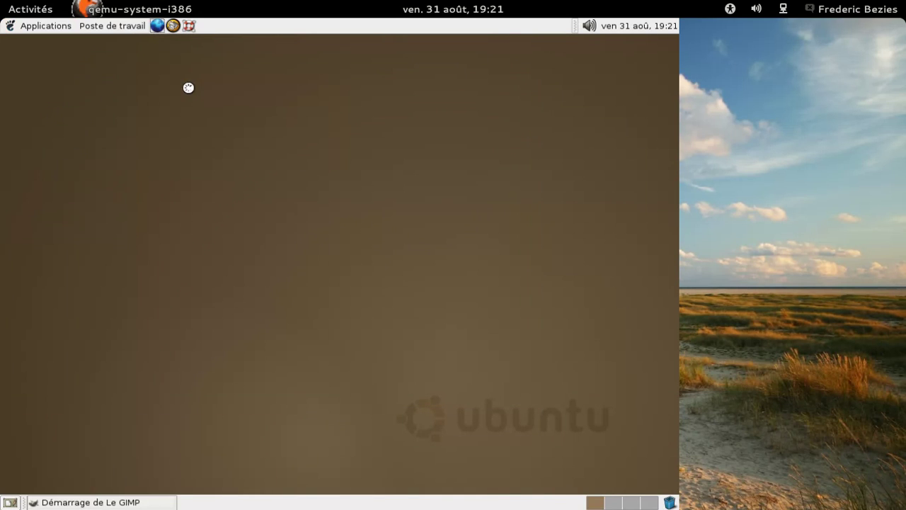
click(66, 27)
mouse_move(67, 78)
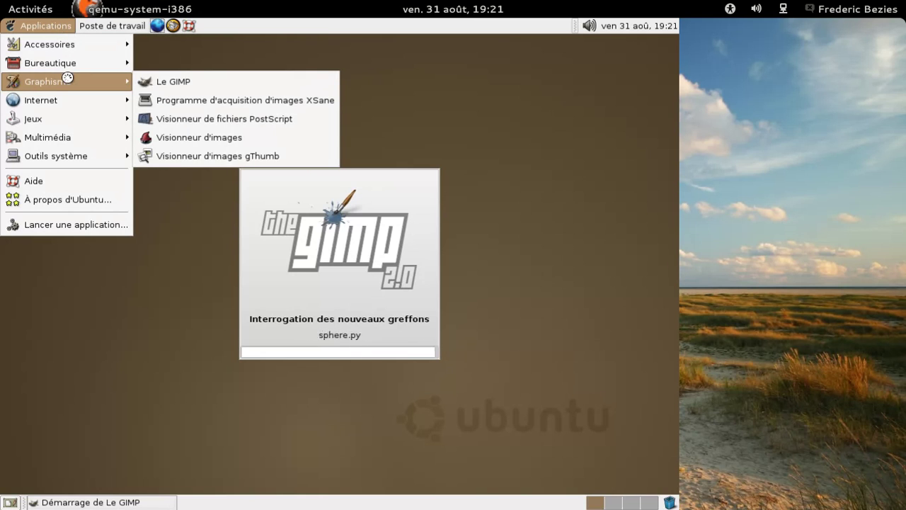
mouse_move(68, 103)
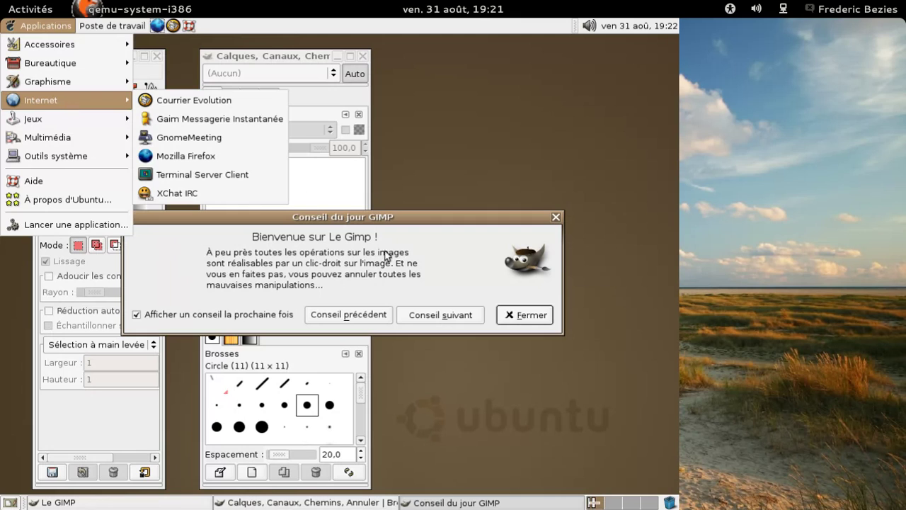
click(524, 316)
click(525, 316)
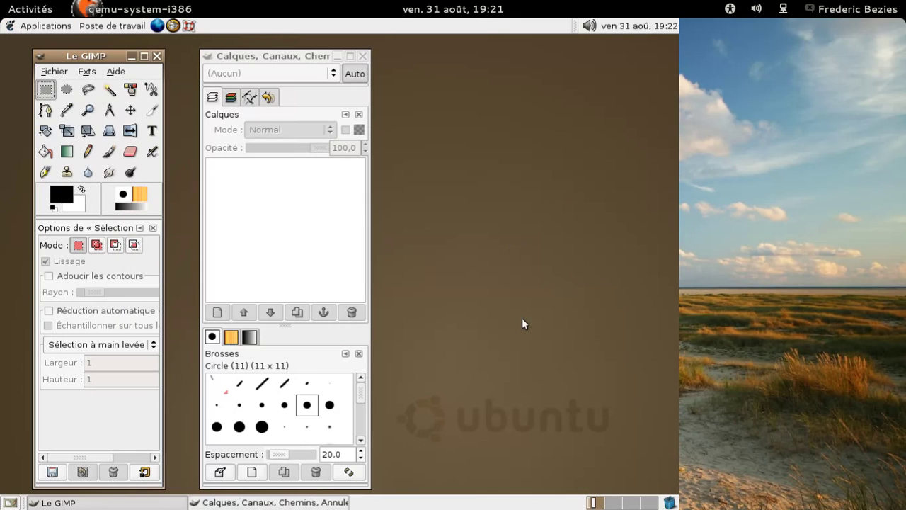
View GIMP's About box showing version 2.0.2, then quit GIMP.
click(55, 71)
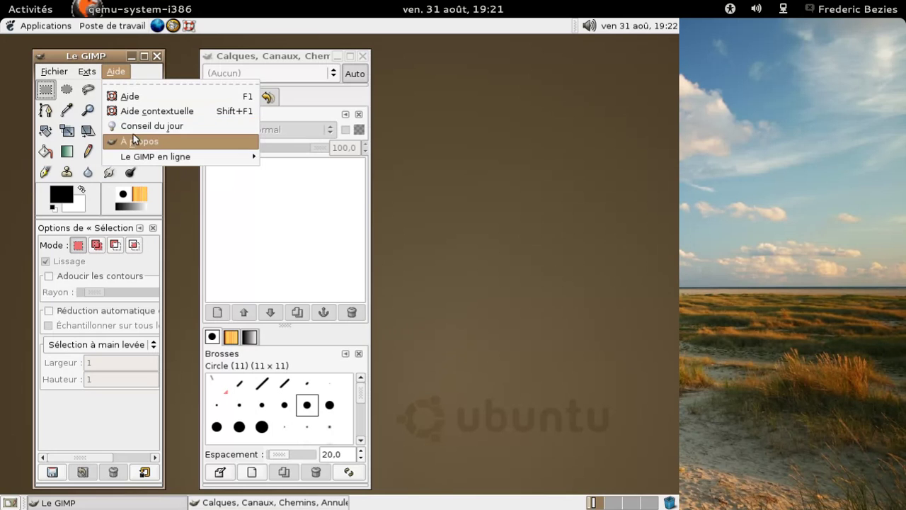
click(133, 141)
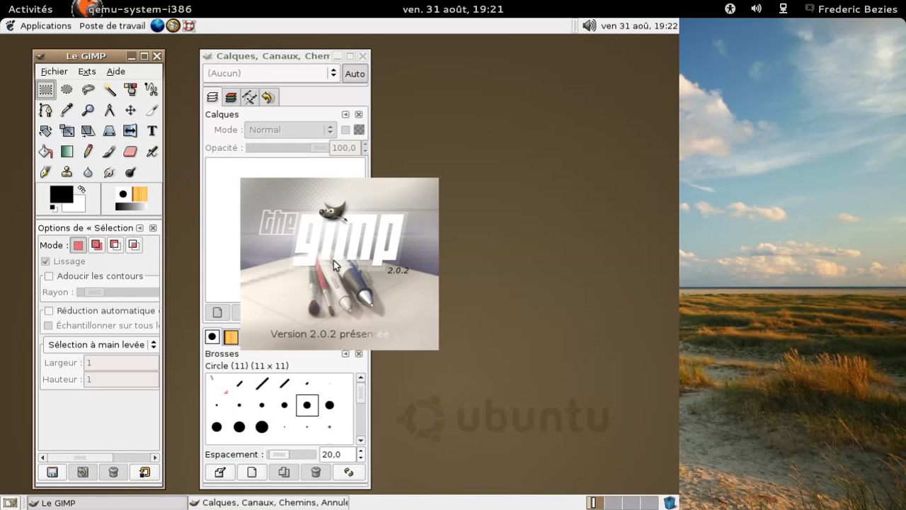
click(308, 234)
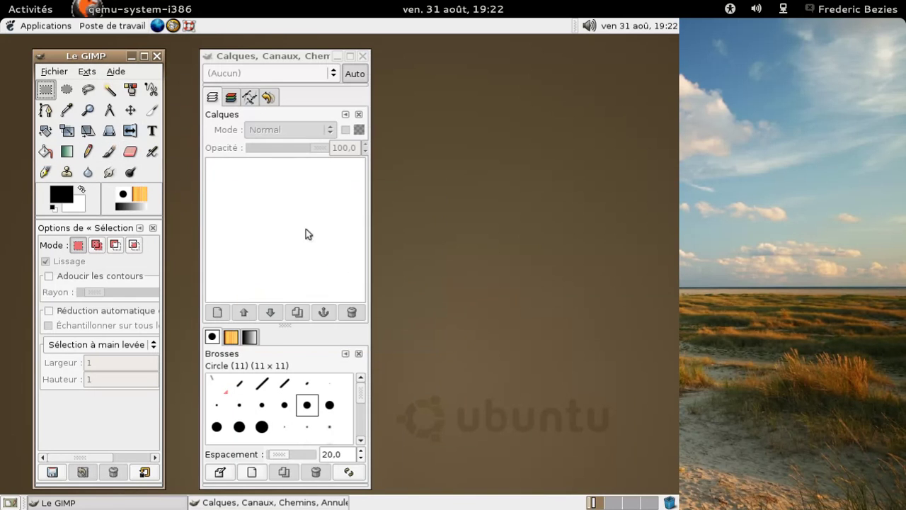
click(156, 56)
click(44, 28)
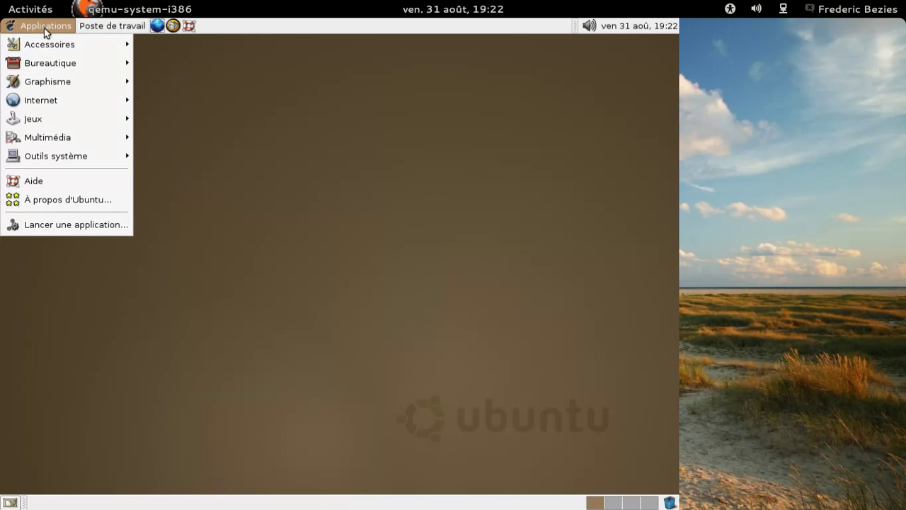
mouse_move(45, 122)
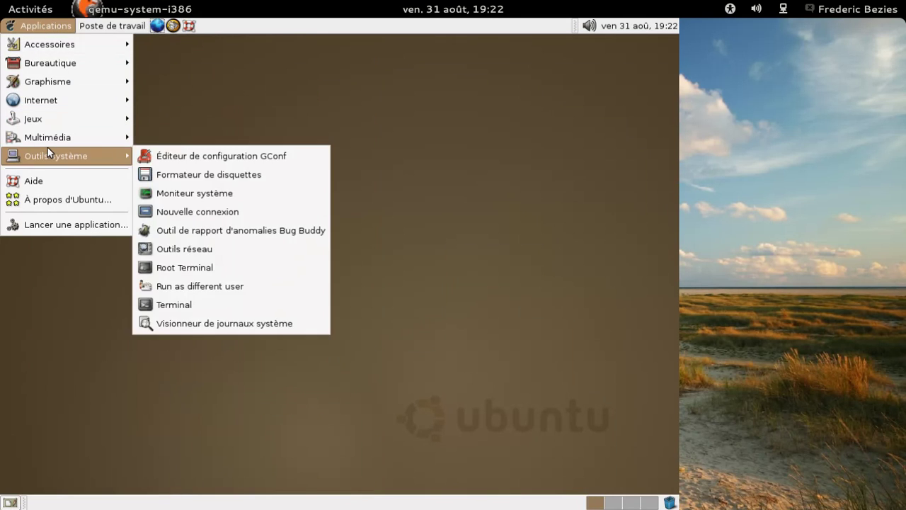
Open About Ubuntu, acknowledge the home.ubuntu.com not-found alert, and close Firefox.
mouse_move(51, 139)
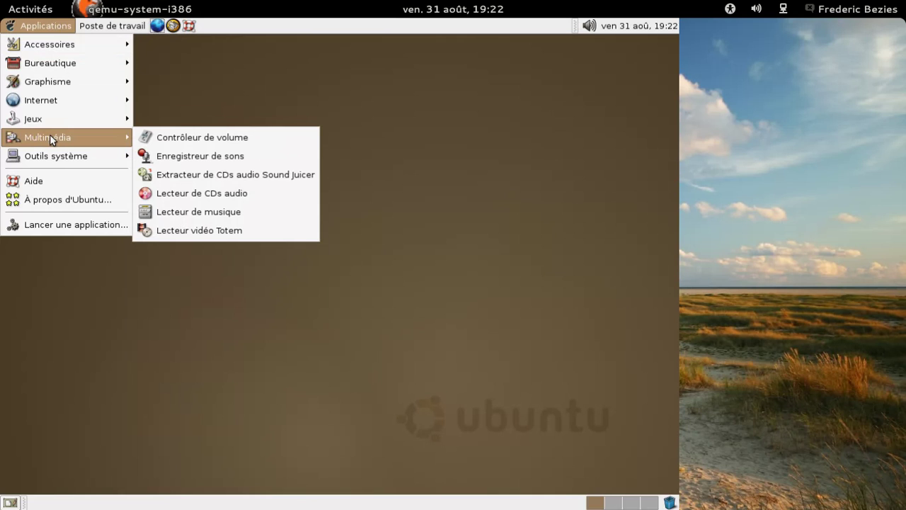
mouse_move(58, 161)
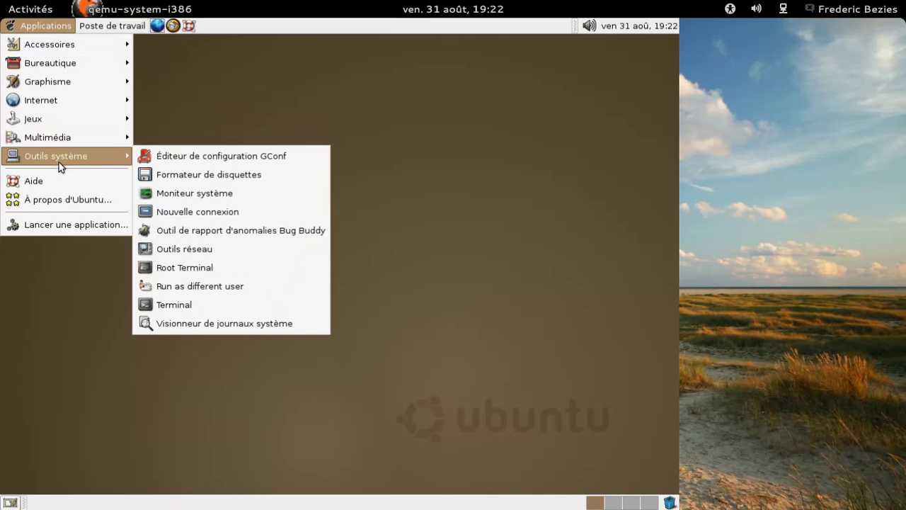
click(62, 198)
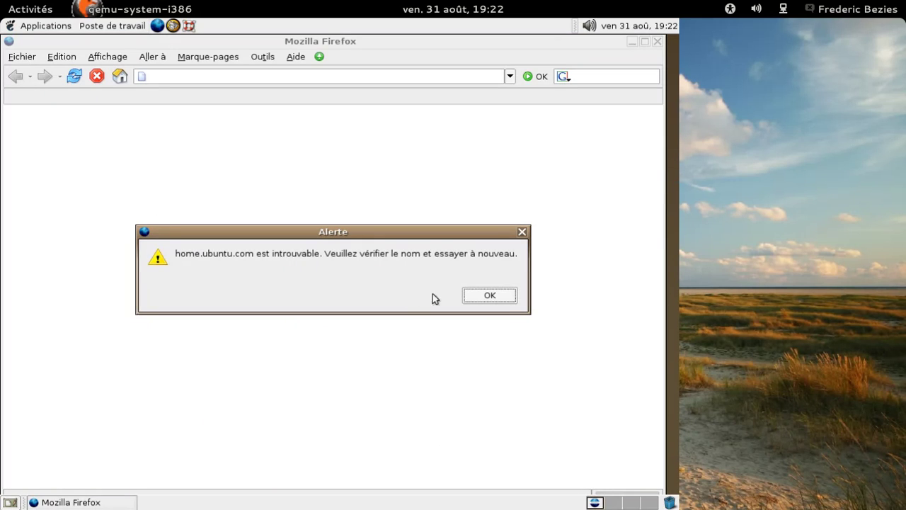
click(481, 295)
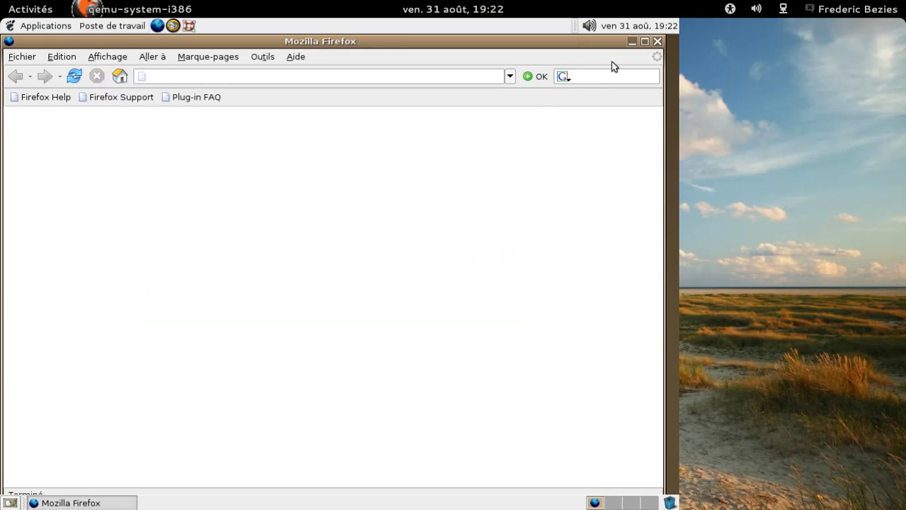
click(657, 41)
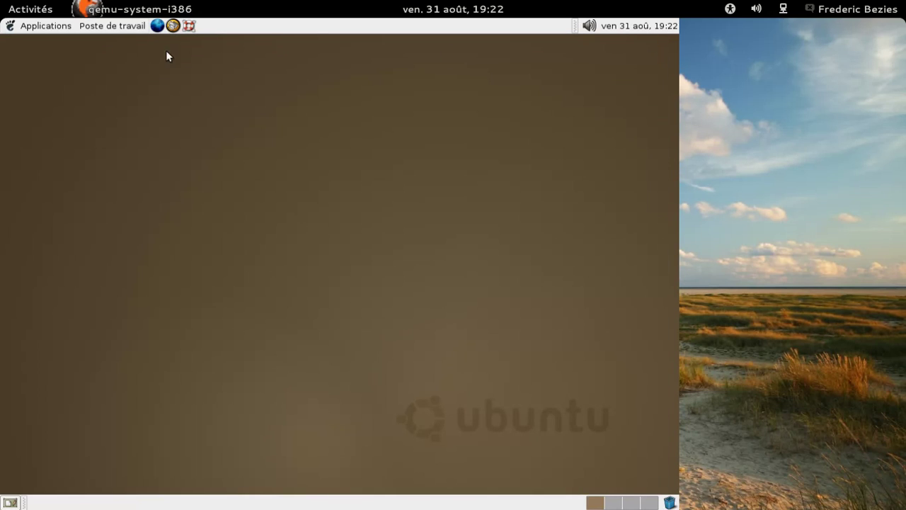
Browse the menus to the Office applications list.
click(111, 25)
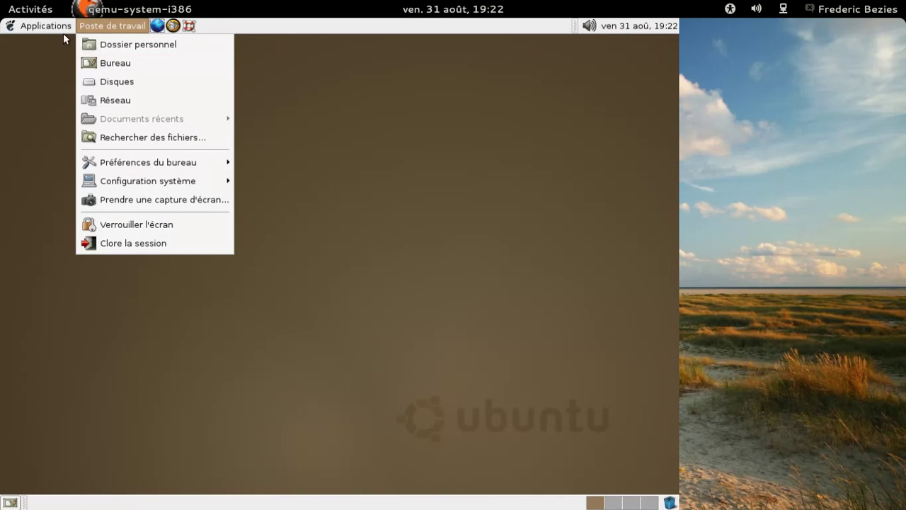
mouse_move(44, 29)
mouse_move(43, 54)
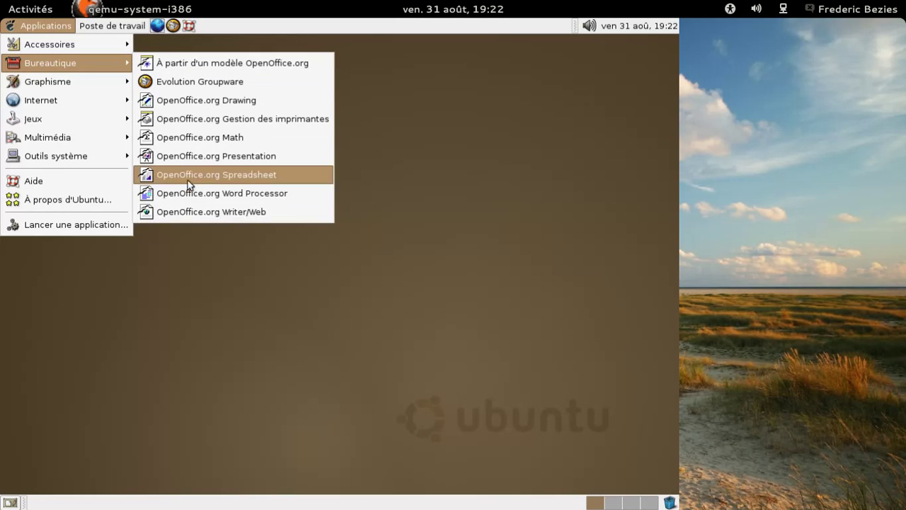
Start Evolution and OpenOffice.org Writer, advancing Evolution's setup to the Identité page.
click(193, 82)
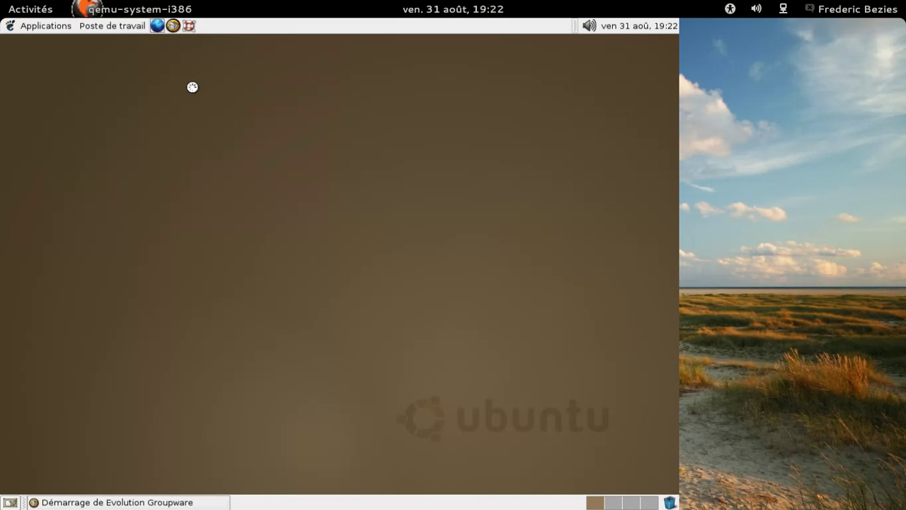
click(63, 26)
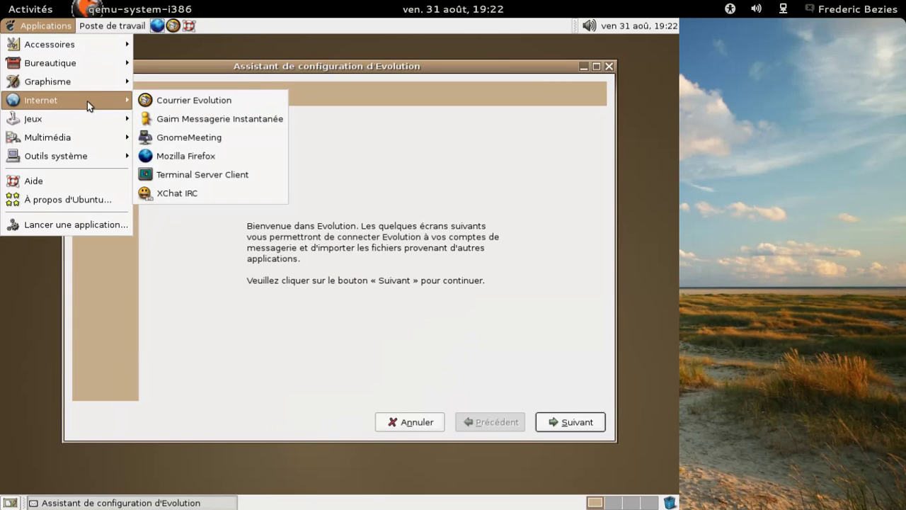
mouse_move(87, 83)
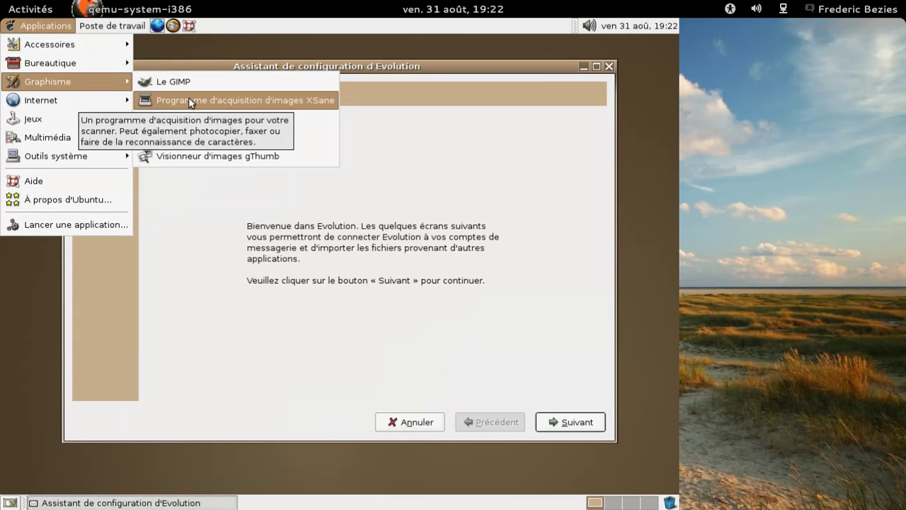
mouse_move(81, 63)
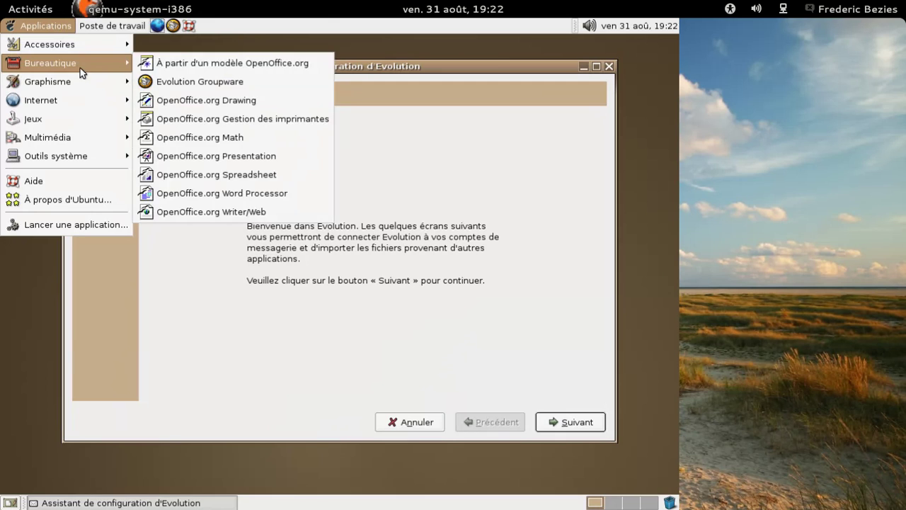
click(193, 193)
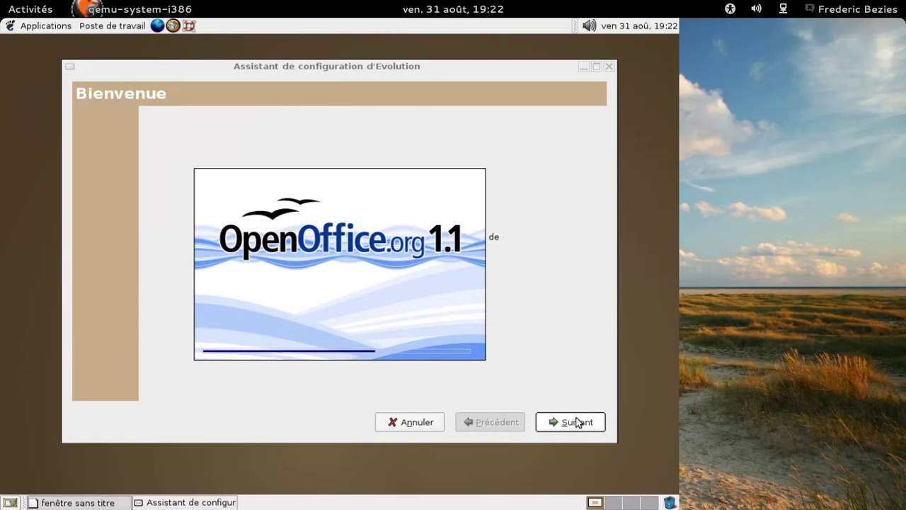
click(576, 423)
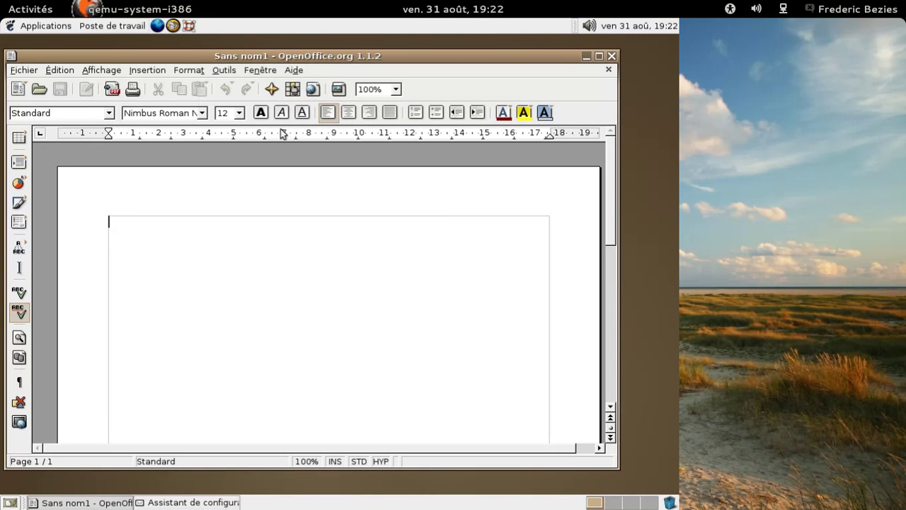
Turn on automatic spellcheck in Writer, view its 1.1.2 About box, and close Writer.
click(19, 310)
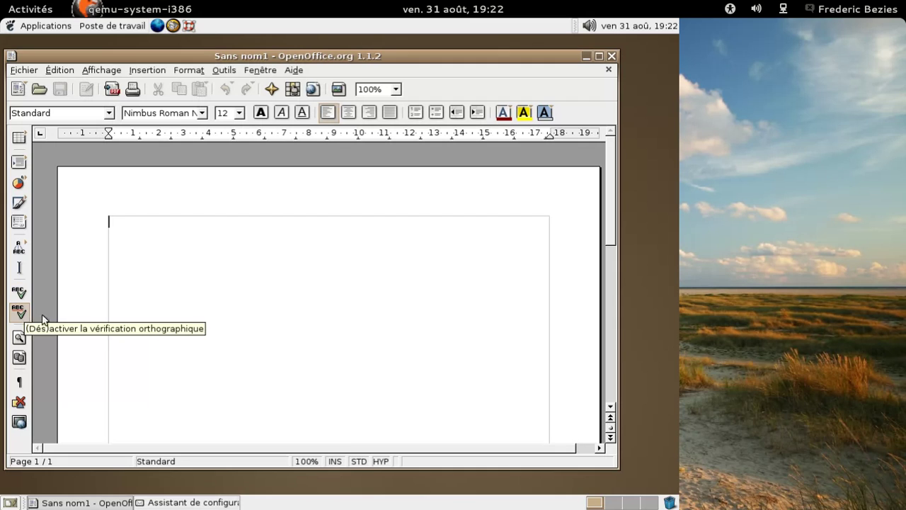
click(293, 70)
click(330, 178)
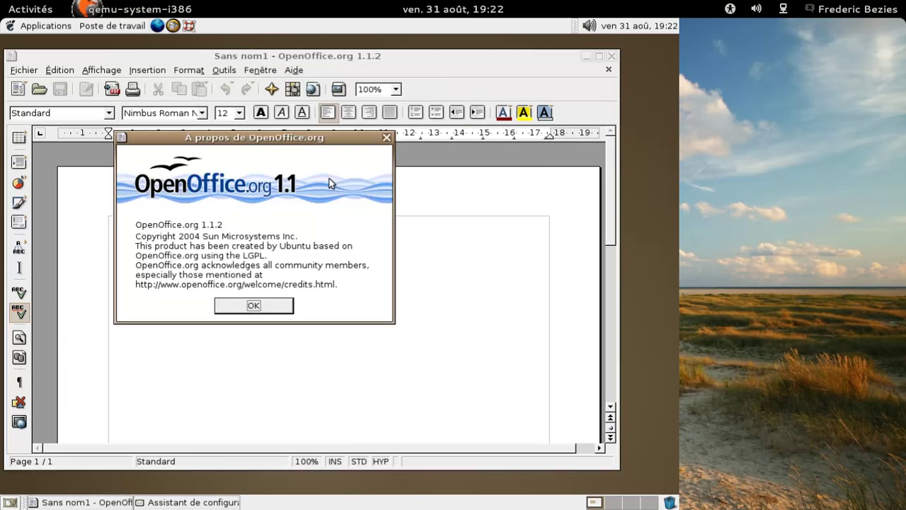
click(249, 306)
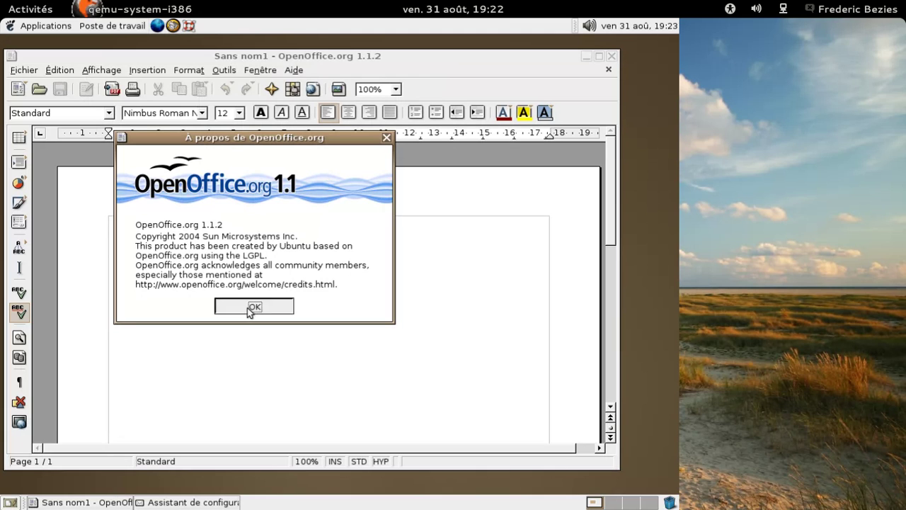
click(611, 56)
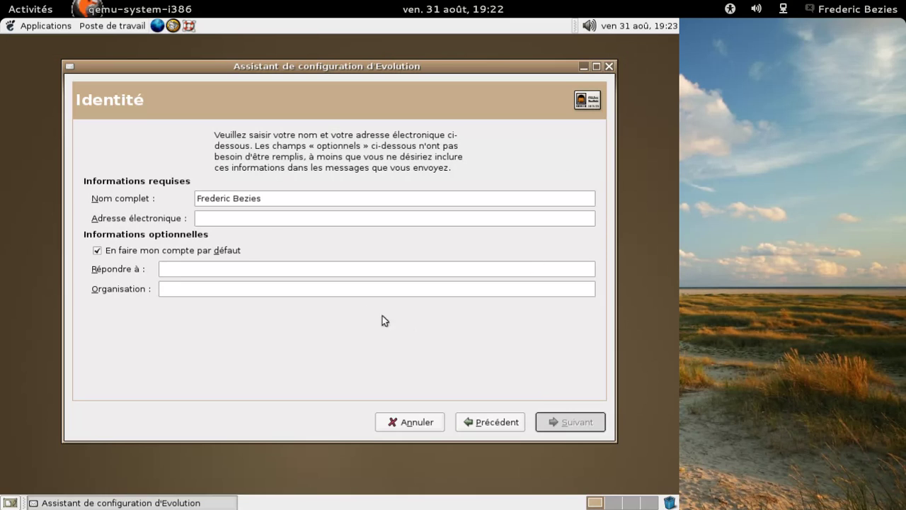
Begin entering an e-mail address, cancel the Evolution assistant, and view the month calendar.
click(266, 218)
text(fredb)
click(424, 424)
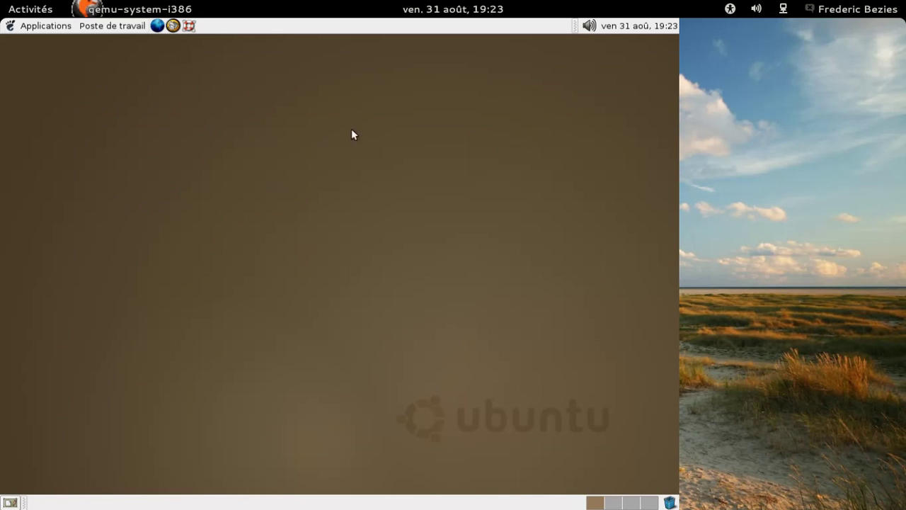
click(623, 26)
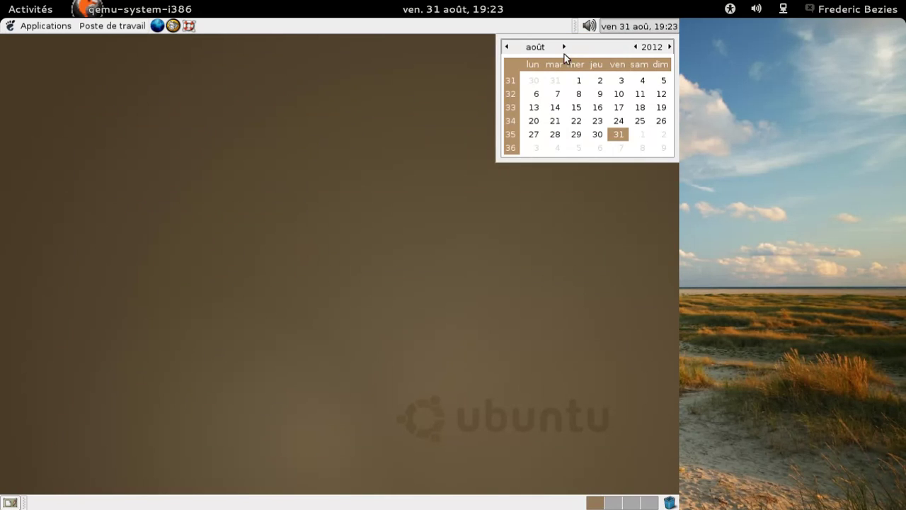
click(633, 26)
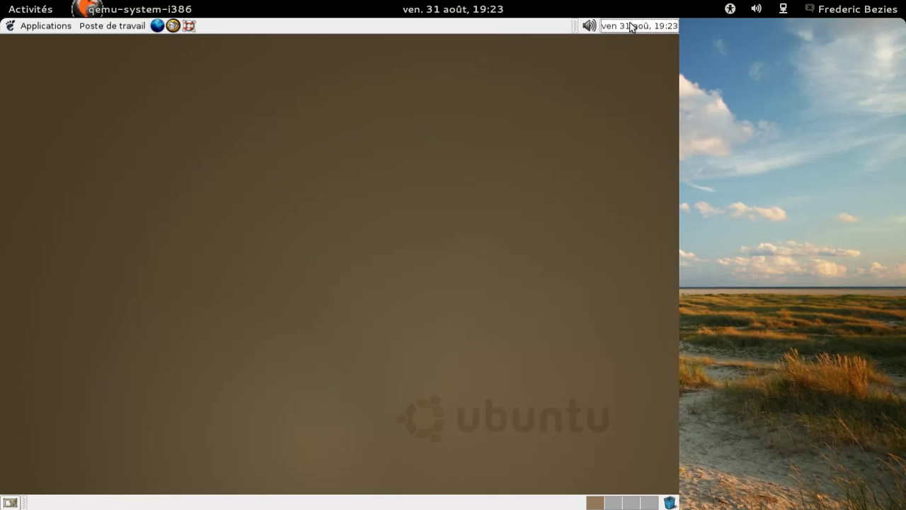
View the About GNOME box reporting GNOME 2.8.1, then close it.
right_click(452, 29)
click(509, 147)
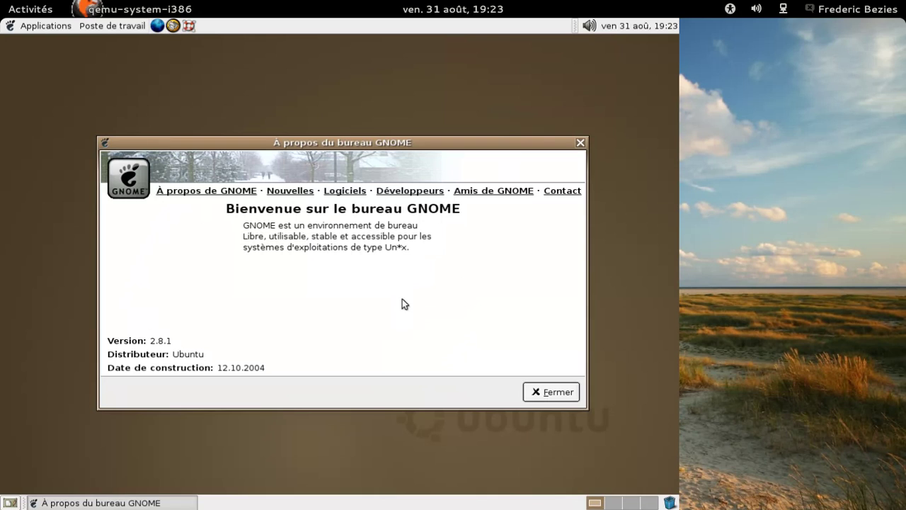
click(547, 393)
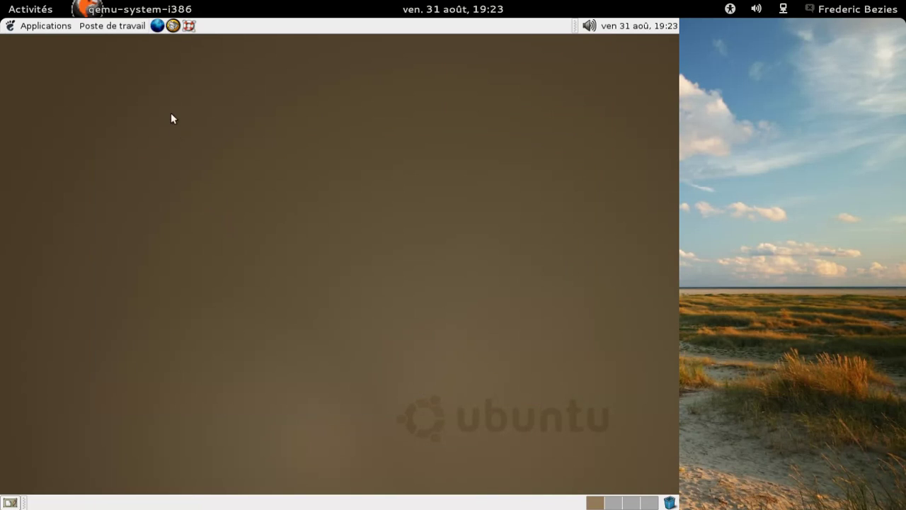
click(125, 26)
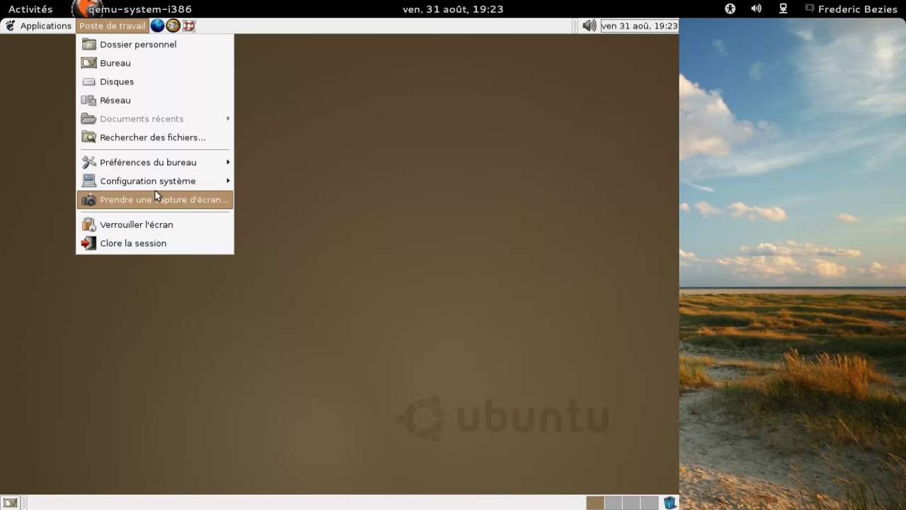
Open the desktop Theme preferences and scroll through the theme list.
mouse_move(157, 182)
mouse_move(220, 163)
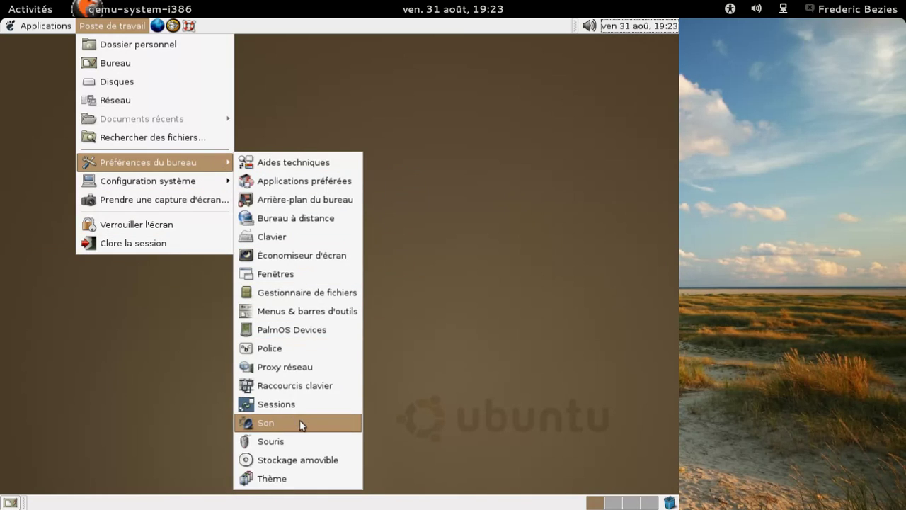
click(303, 477)
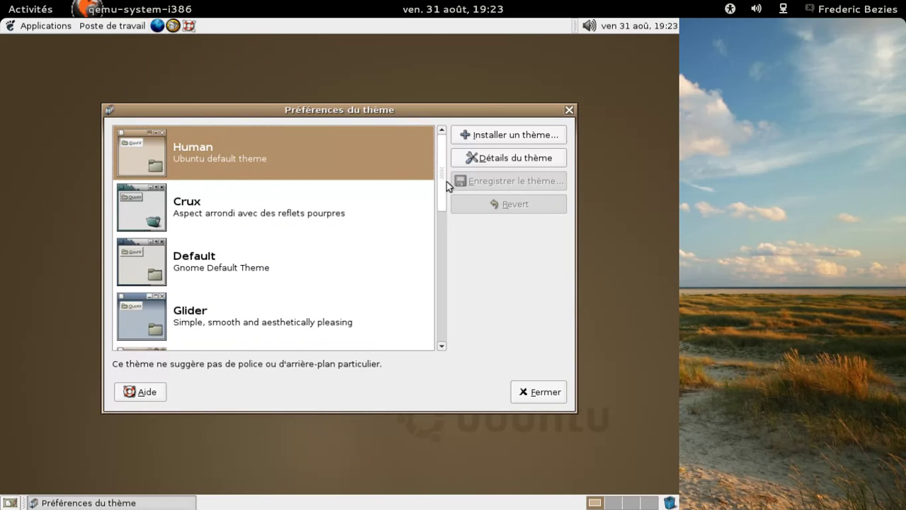
scroll(440, 216, down, 3)
drag(439, 216, 430, 285)
Try Ocean Dream, Mist, Simple, Grand Canyon and Glider, then apply Default and close.
click(241, 234)
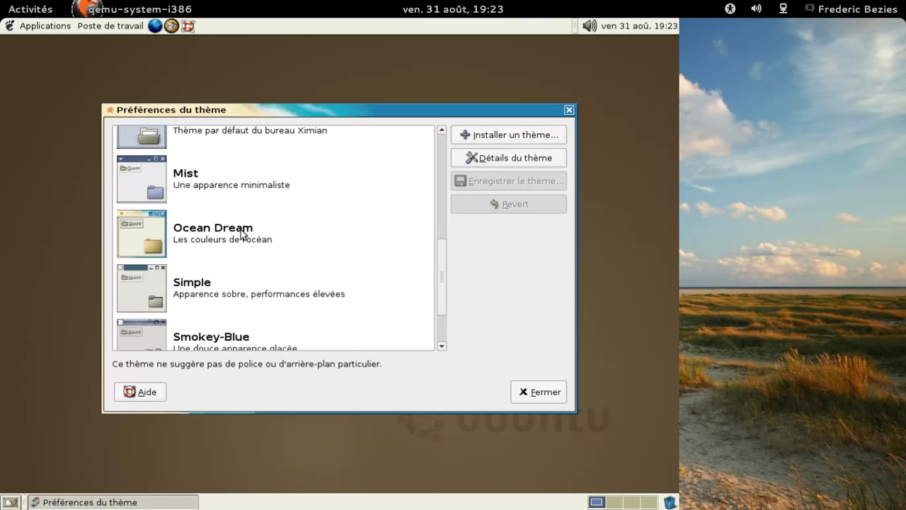
click(232, 182)
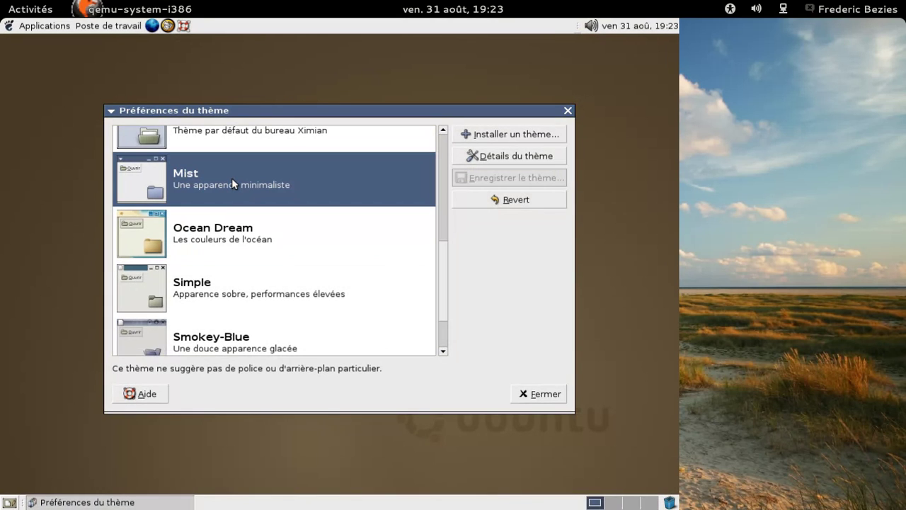
key(Down)
key(Down)
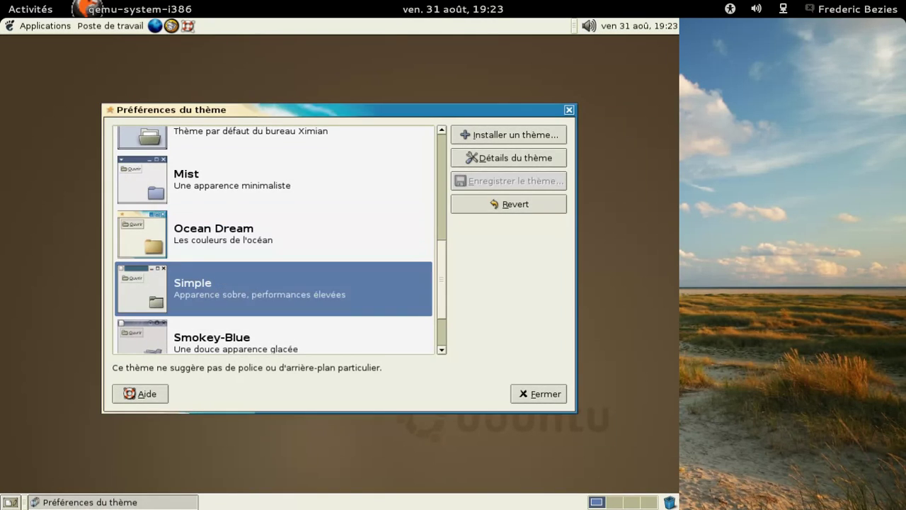
key(Up)
key(Up)
key(Up)
key(Up)
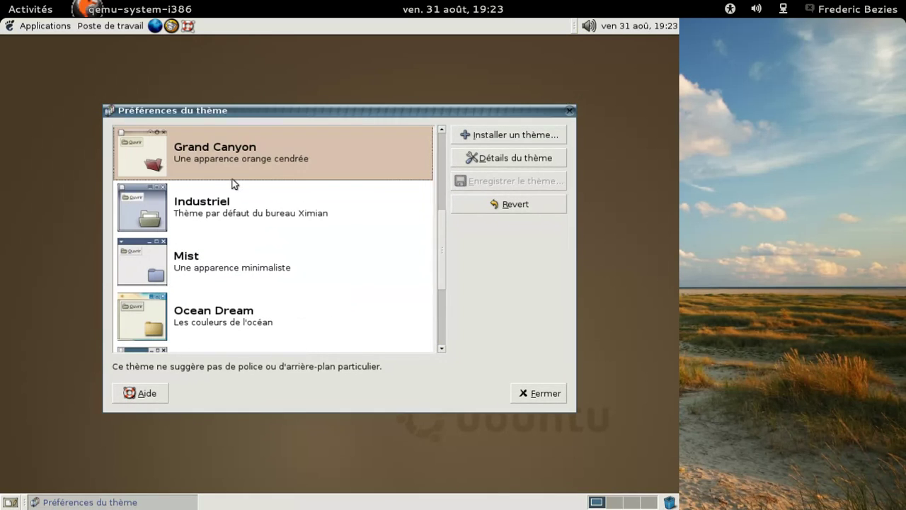
key(Up)
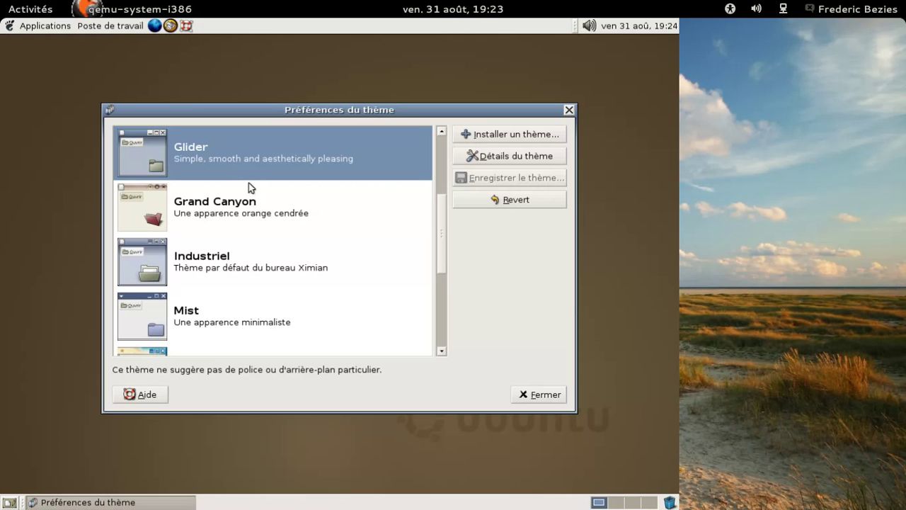
key(Up)
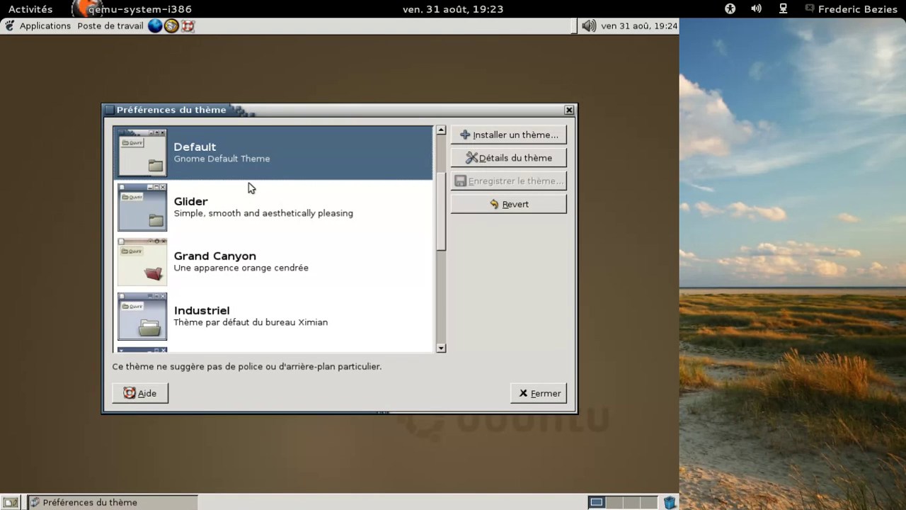
click(540, 393)
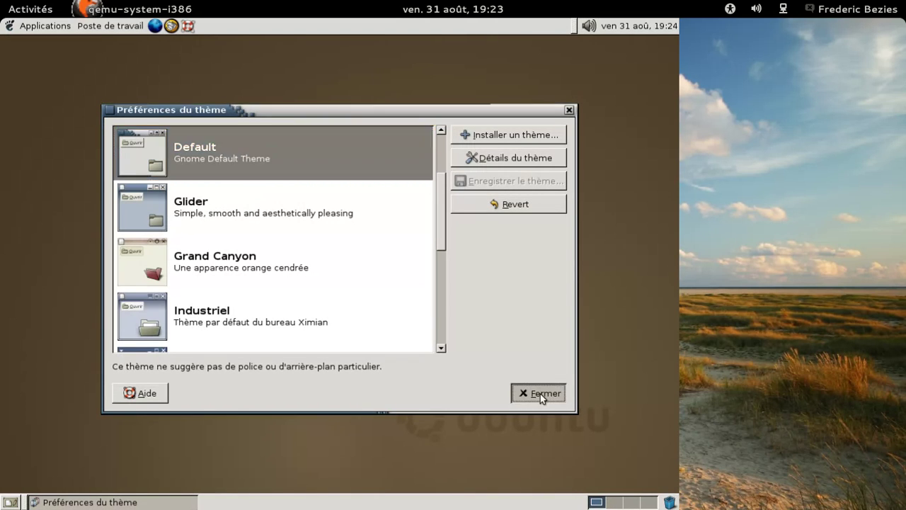
End the session with Éteindre selected to shut down the system.
click(108, 26)
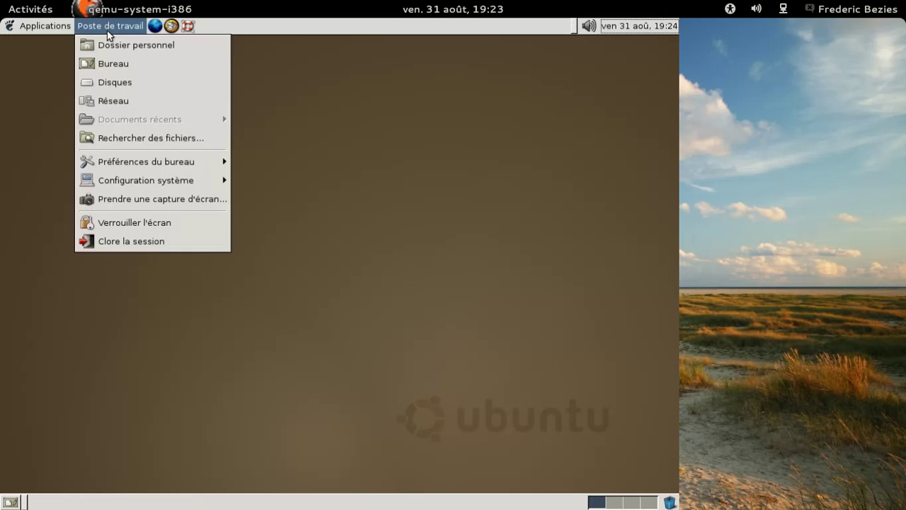
click(181, 239)
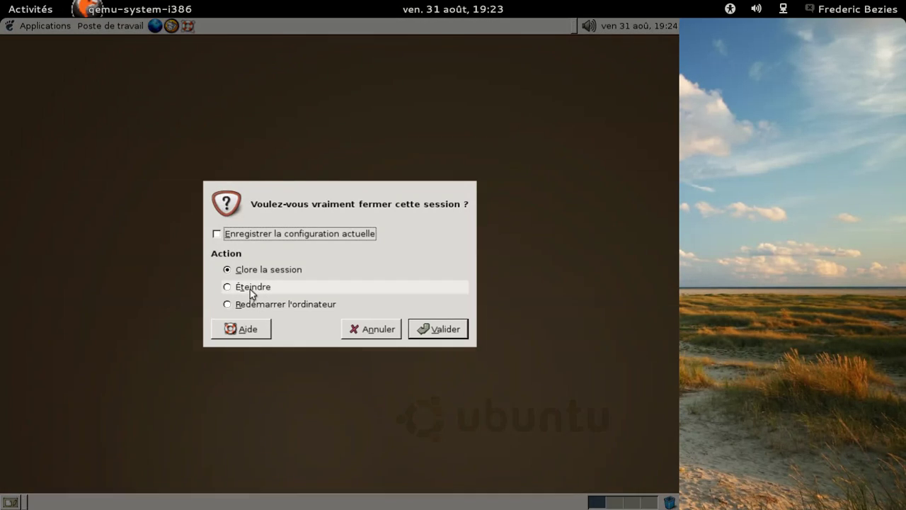
click(249, 288)
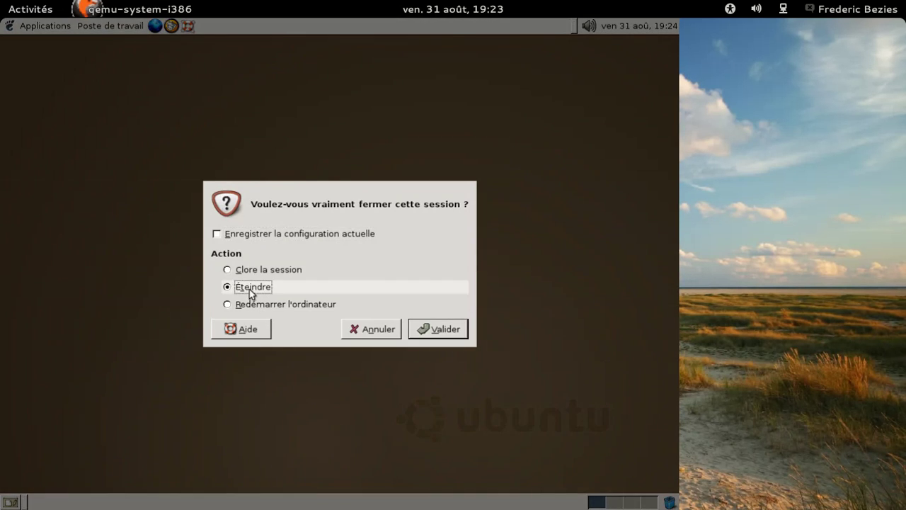
click(430, 327)
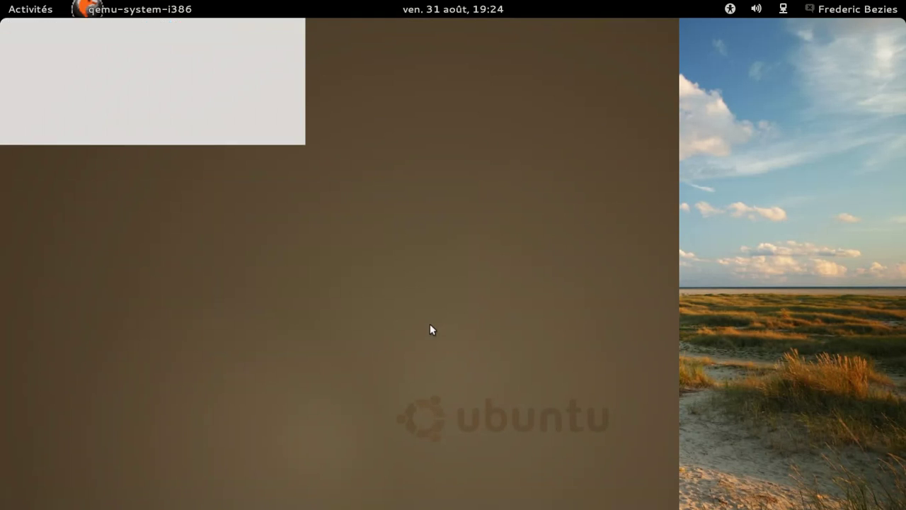